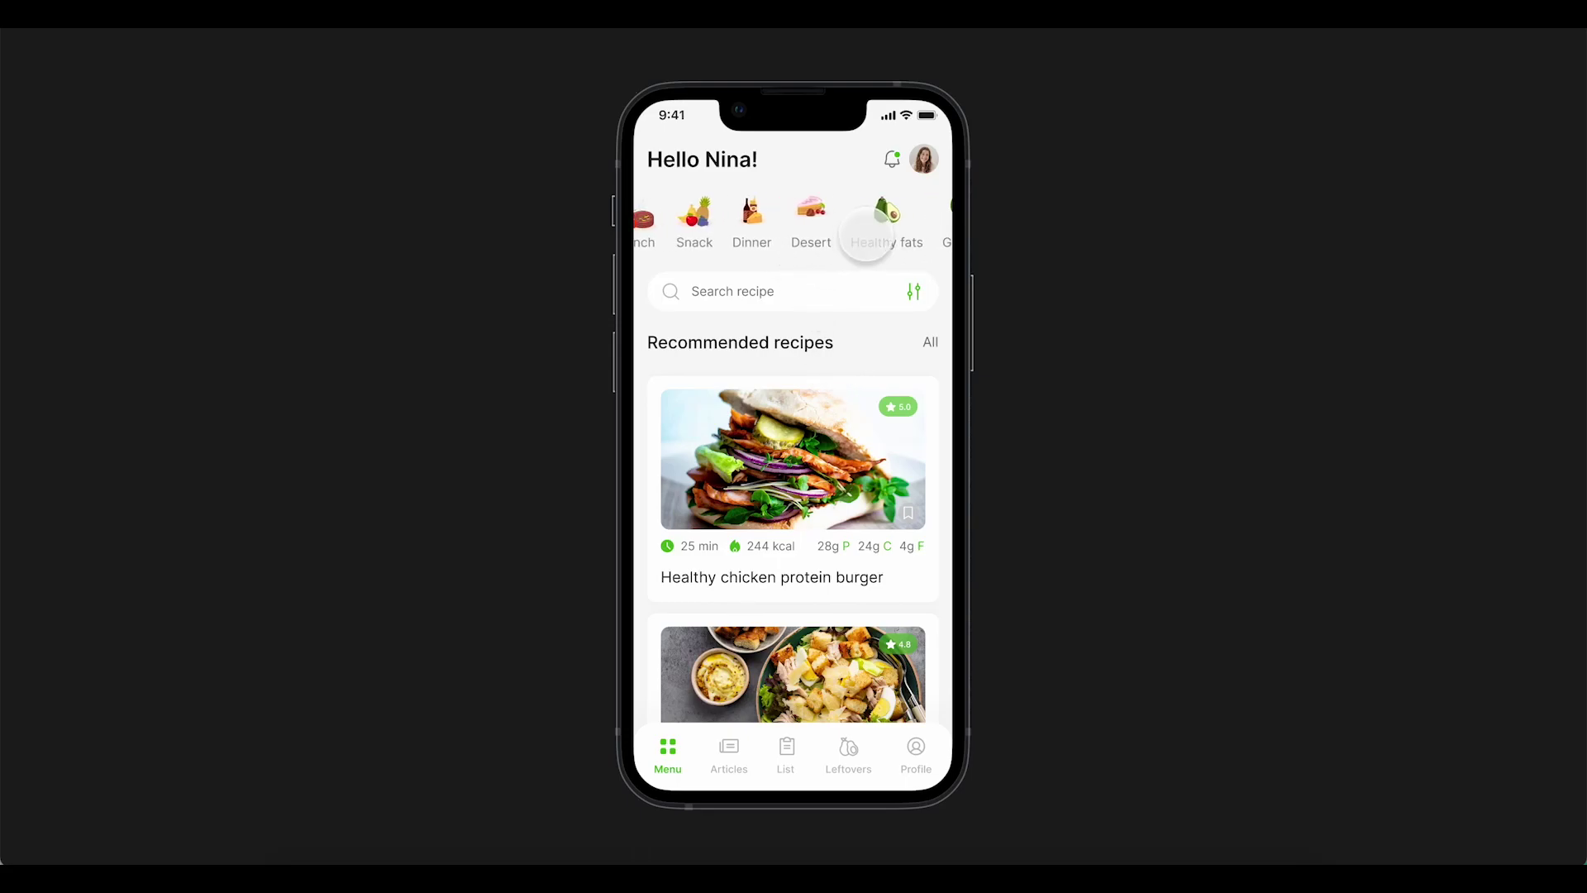
Leave the presentation and switch the right panel to Prototype
{"action": "scroll", "coordinate": [866, 240], "scroll_direction": "left", "scroll_amount": 3}
{"action": "scroll", "coordinate": [841, 459], "scroll_direction": "down", "scroll_amount": 2}
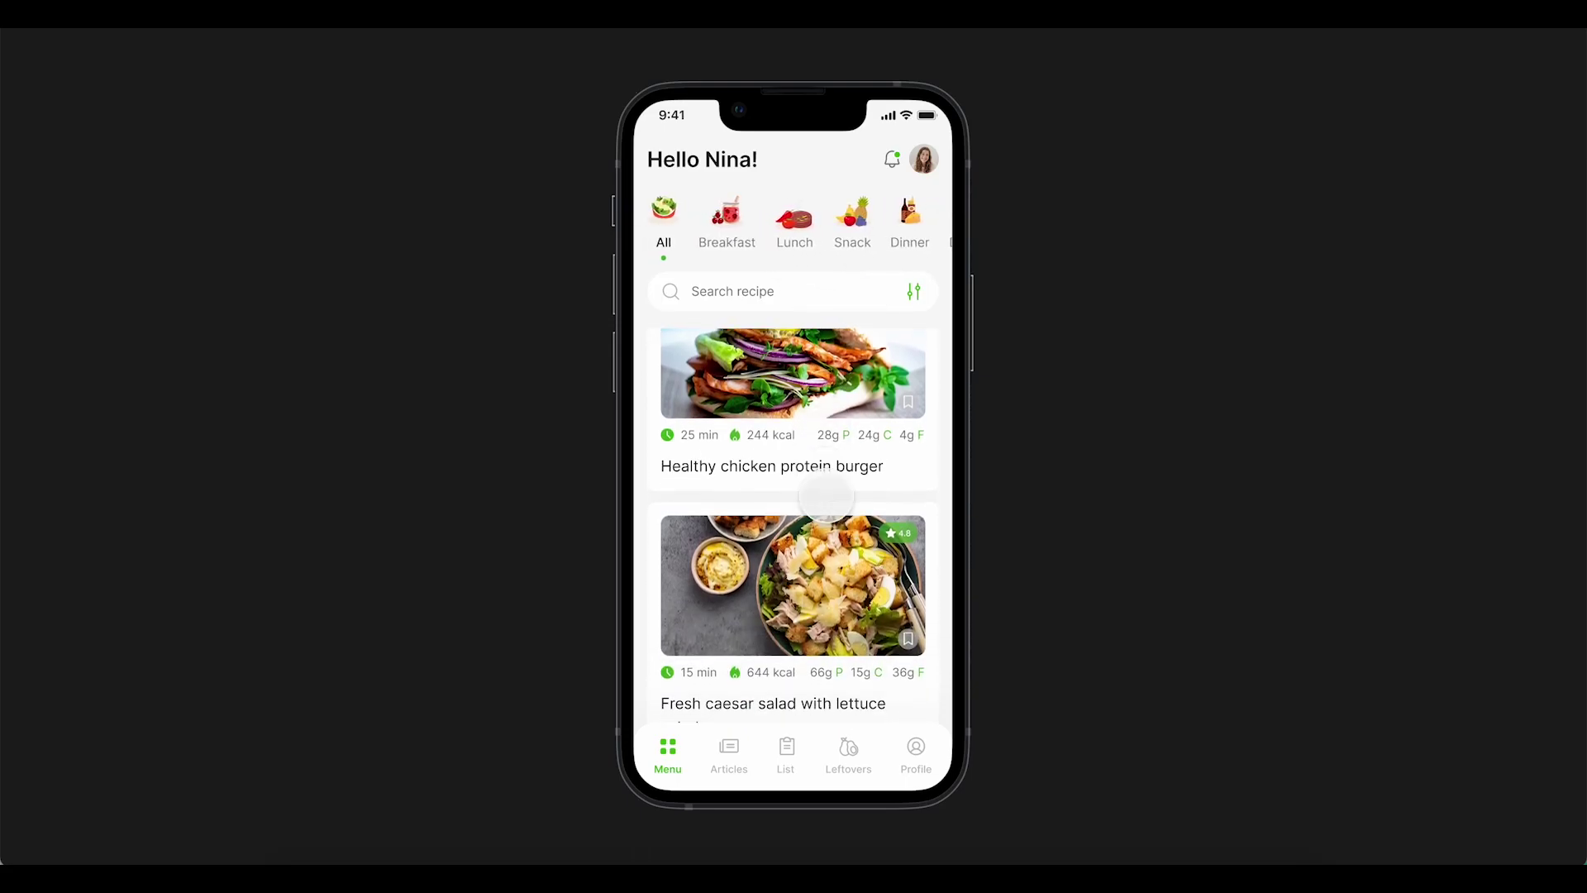
{"action": "scroll", "coordinate": [827, 496], "scroll_direction": "down", "scroll_amount": 7}
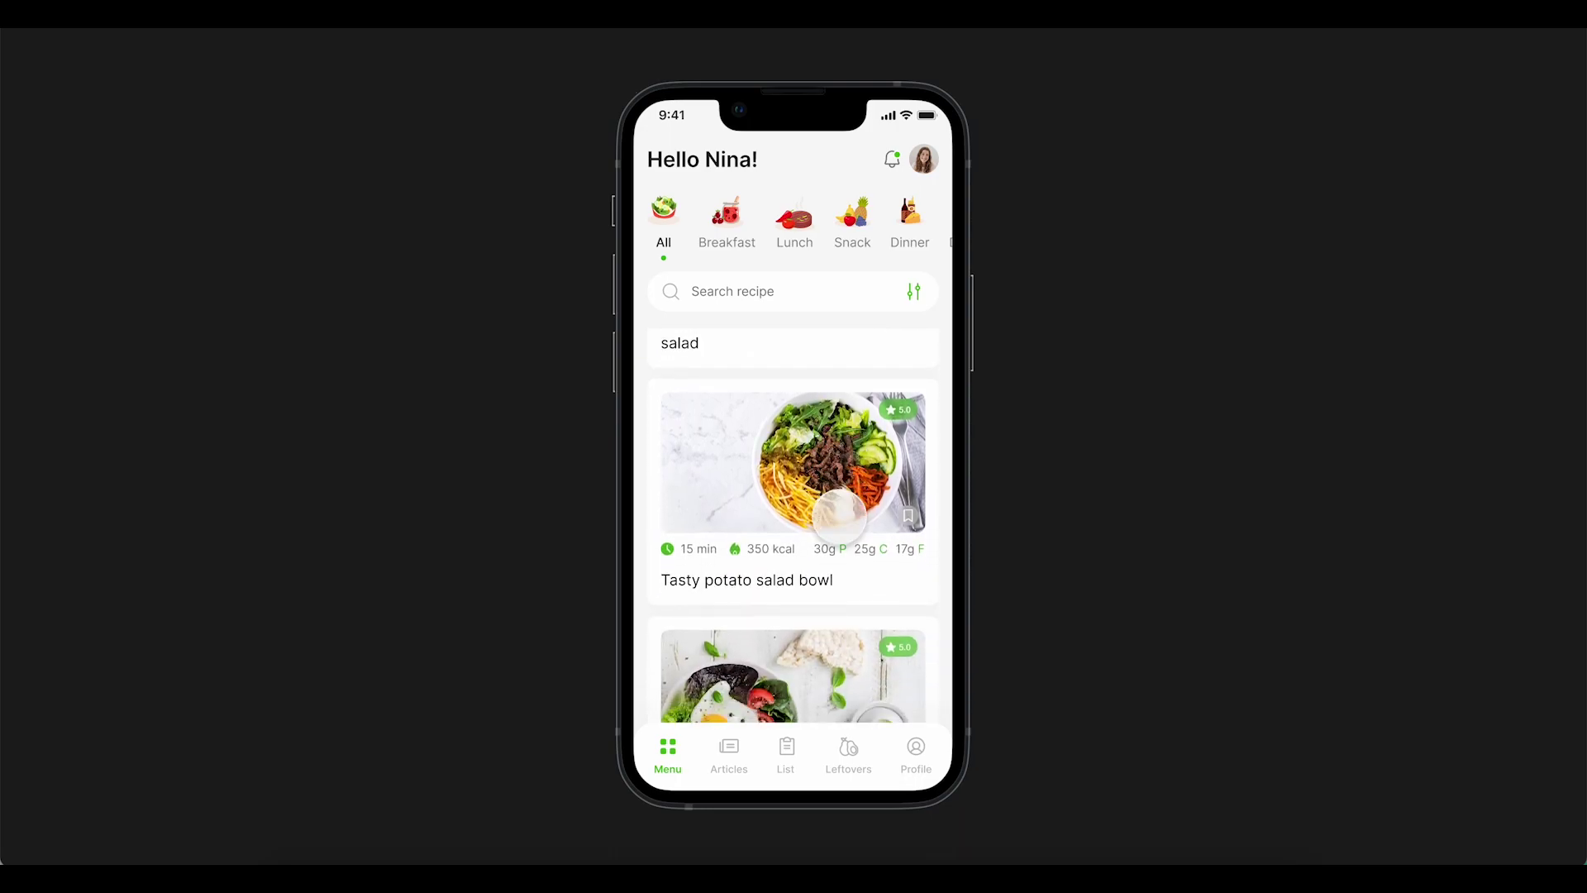
{"action": "scroll", "coordinate": [839, 504], "scroll_direction": "up", "scroll_amount": 6}
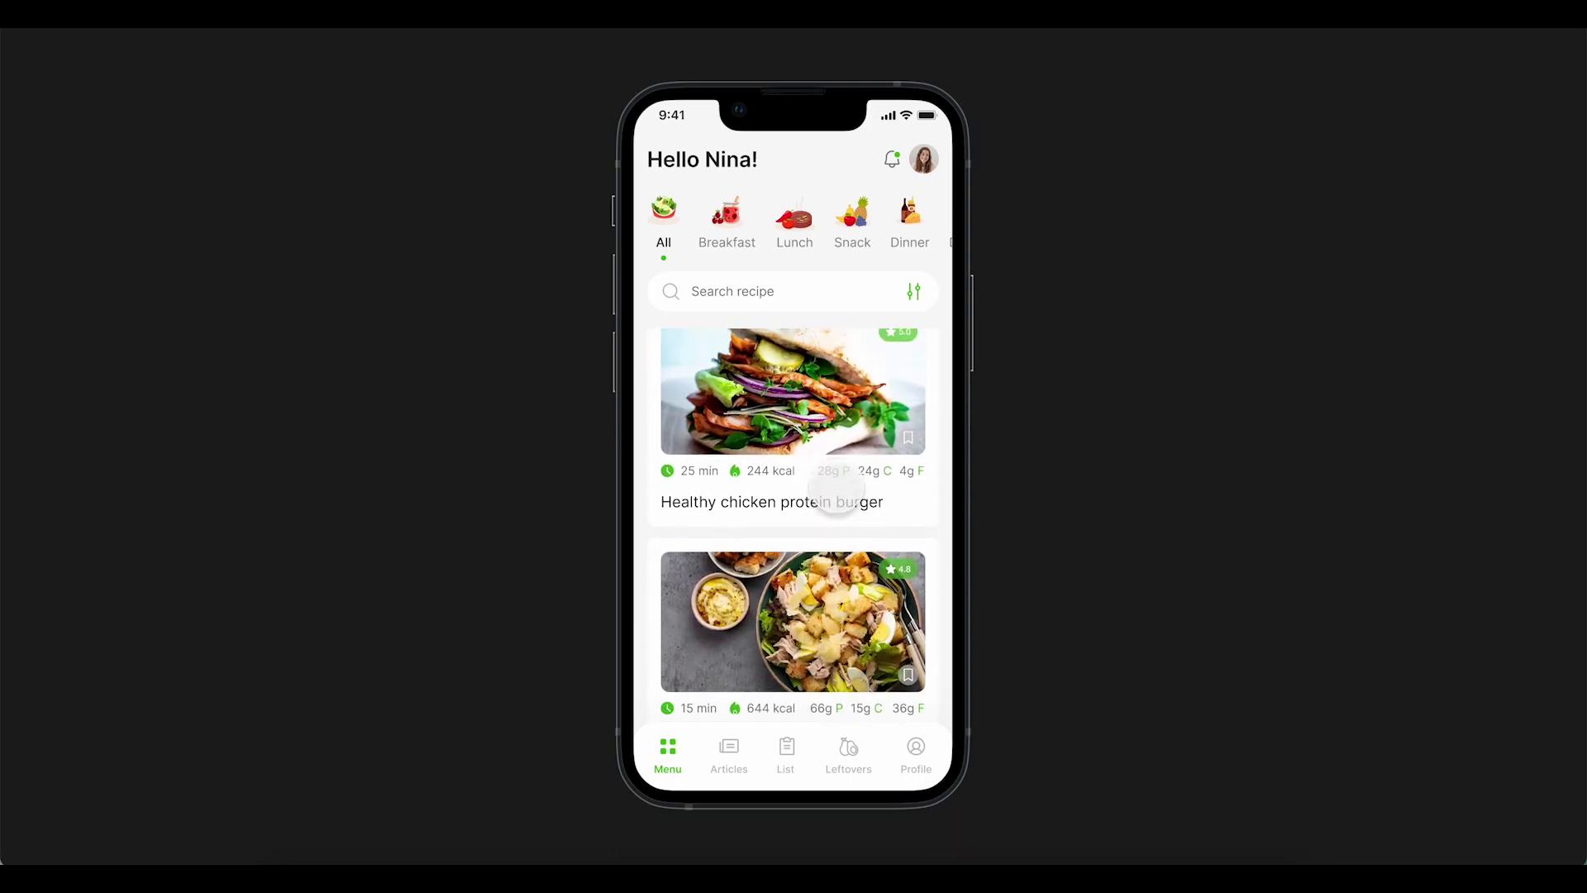
{"action": "scroll", "coordinate": [836, 493], "scroll_direction": "up", "scroll_amount": 2}
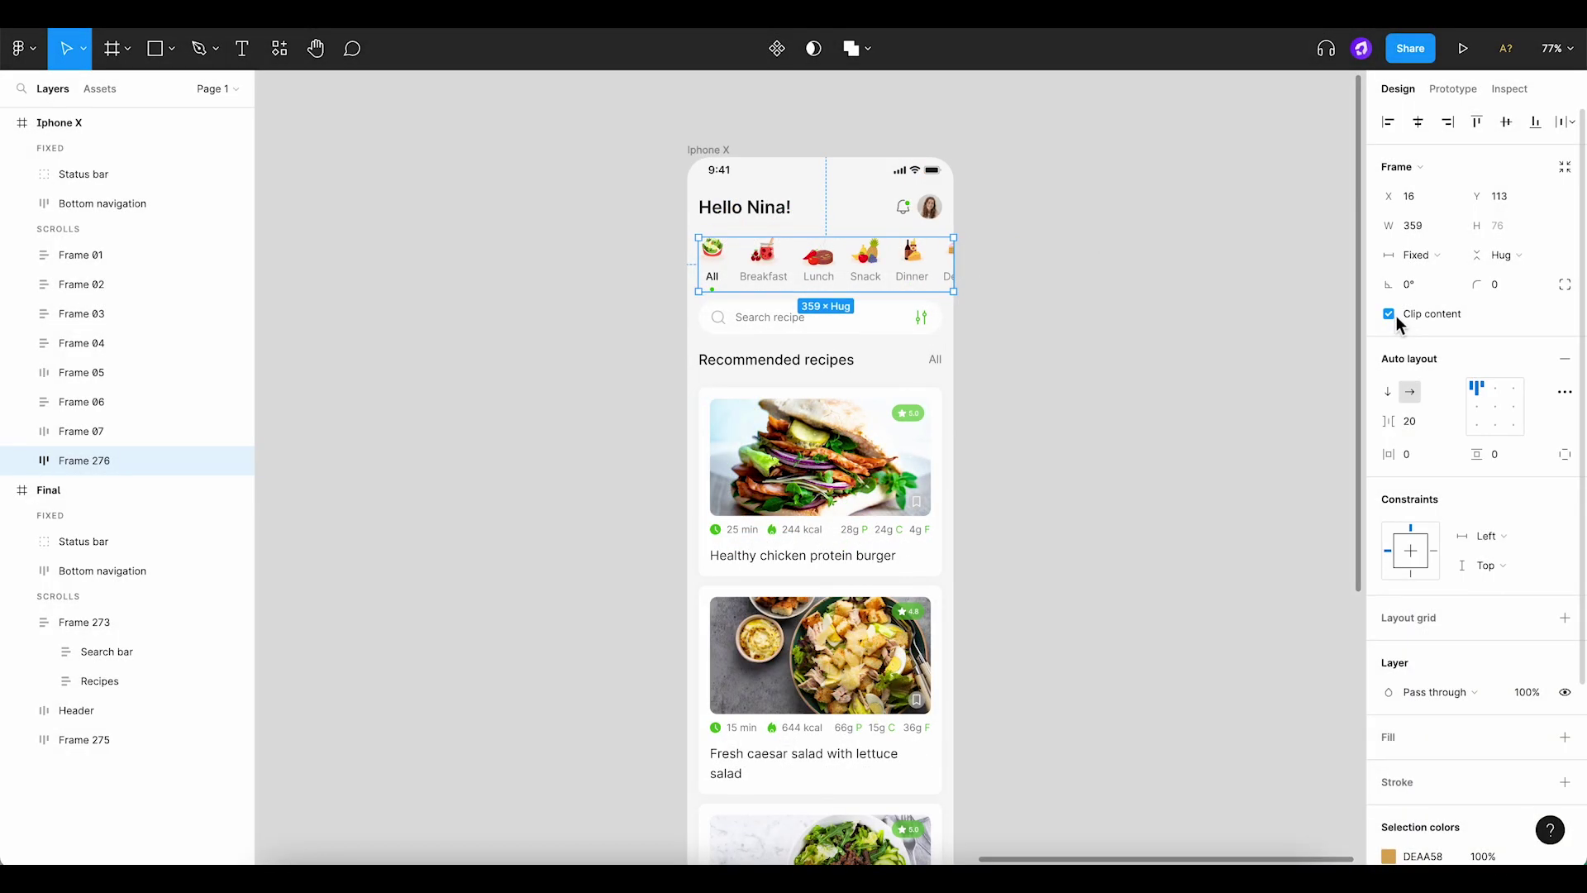
{"action": "left_click", "coordinate": [1453, 89]}
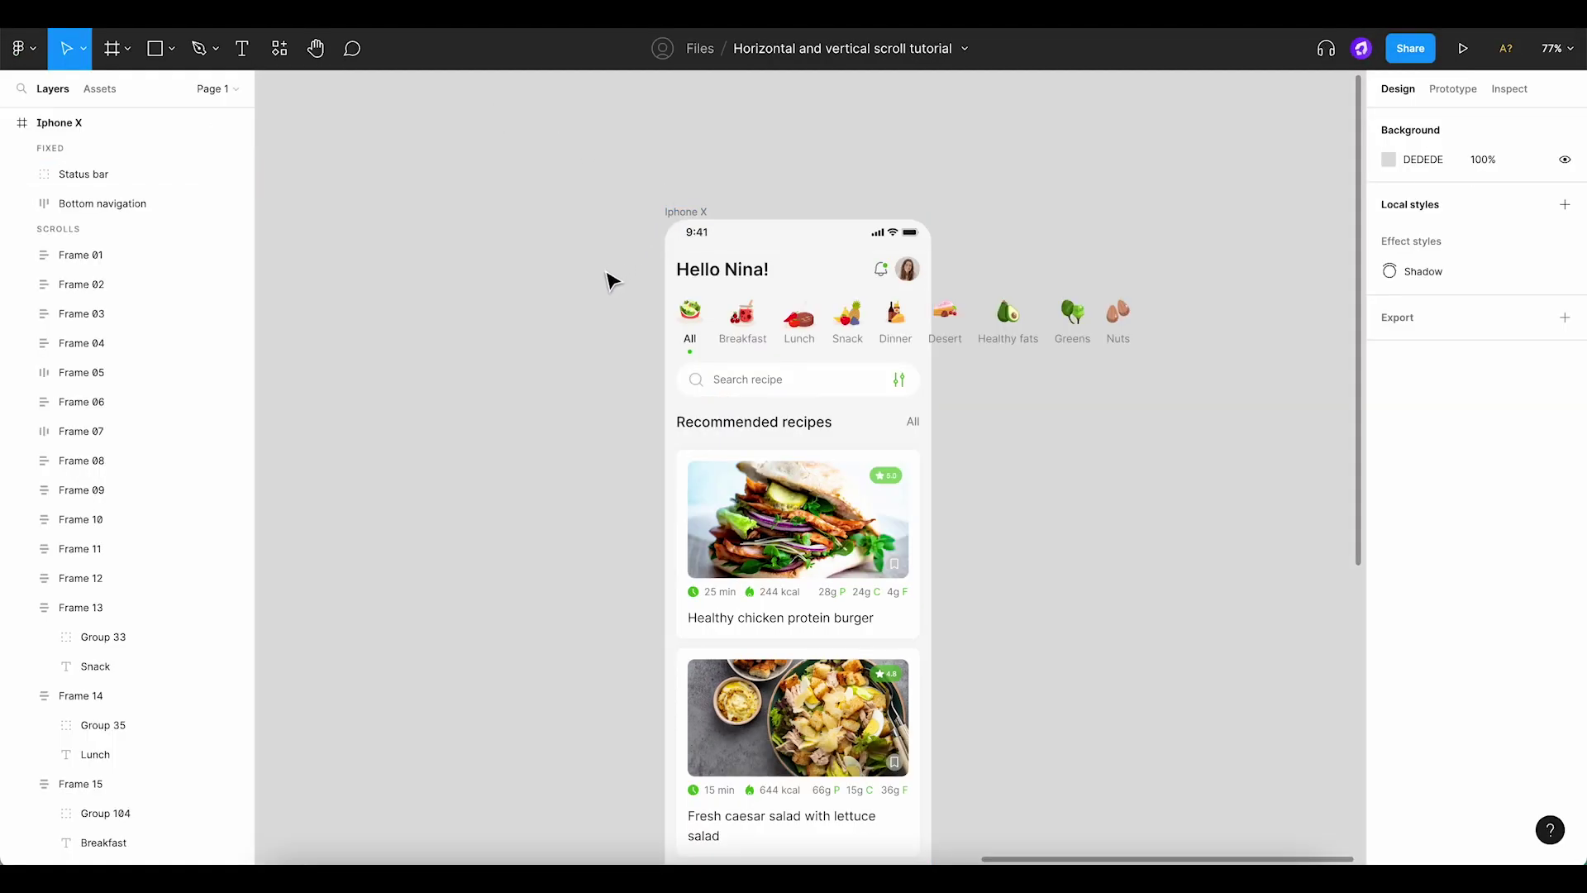
Pan the canvas down to the bottom navigation and back up to the category row
{"action": "scroll", "coordinate": [616, 247], "scroll_direction": "down", "scroll_amount": 4}
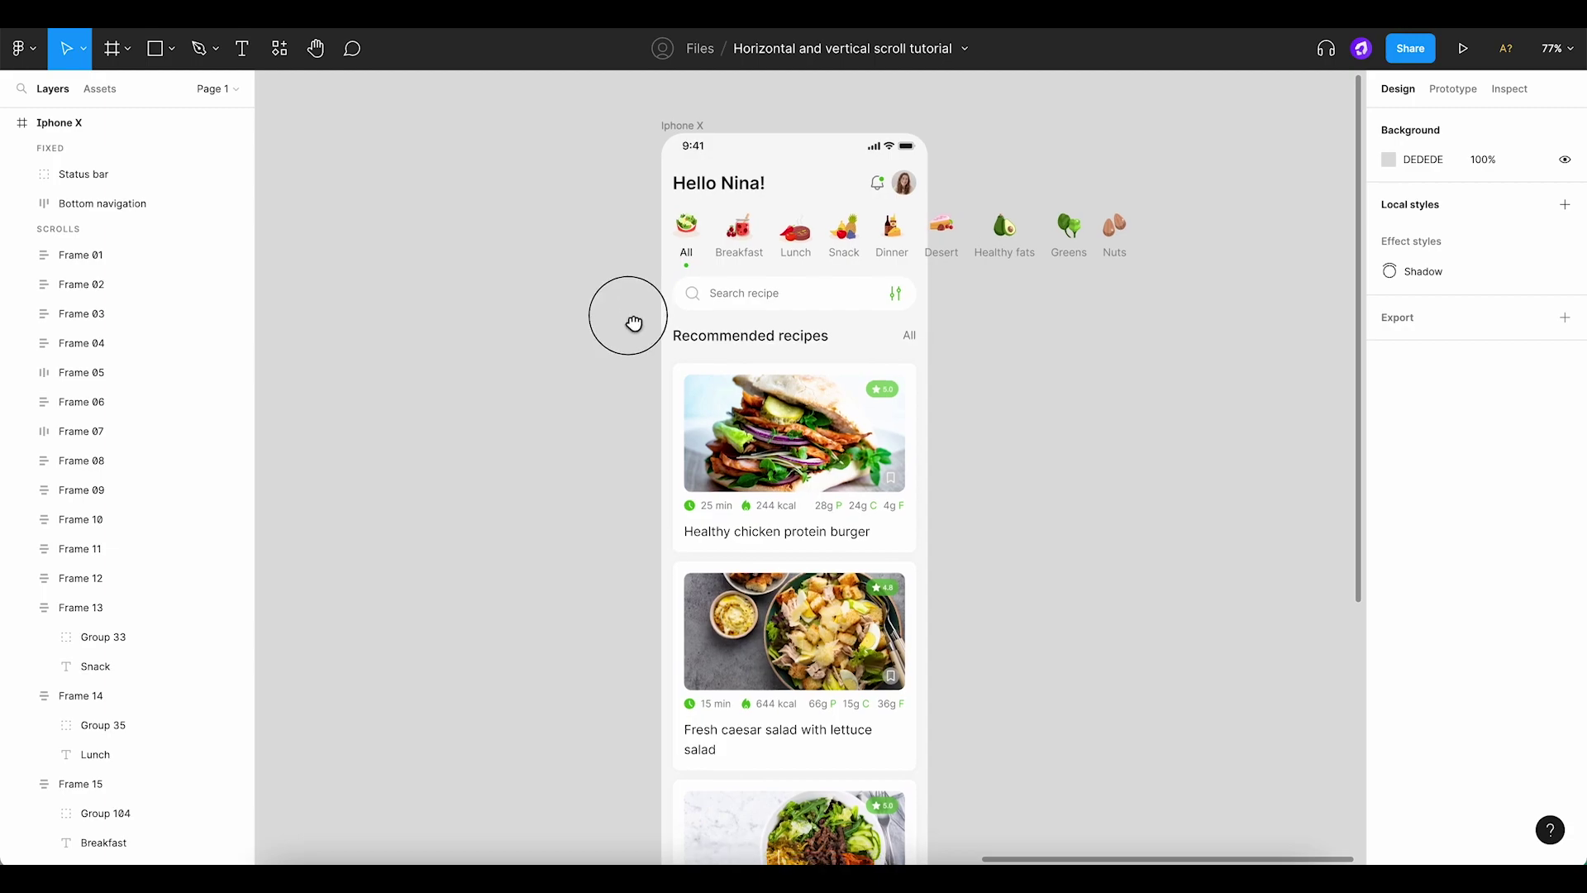
{"action": "left_click_drag", "start_coordinate": [640, 306], "coordinate": [634, 202]}
{"action": "left_click_drag", "start_coordinate": [655, 382], "coordinate": [662, 202]}
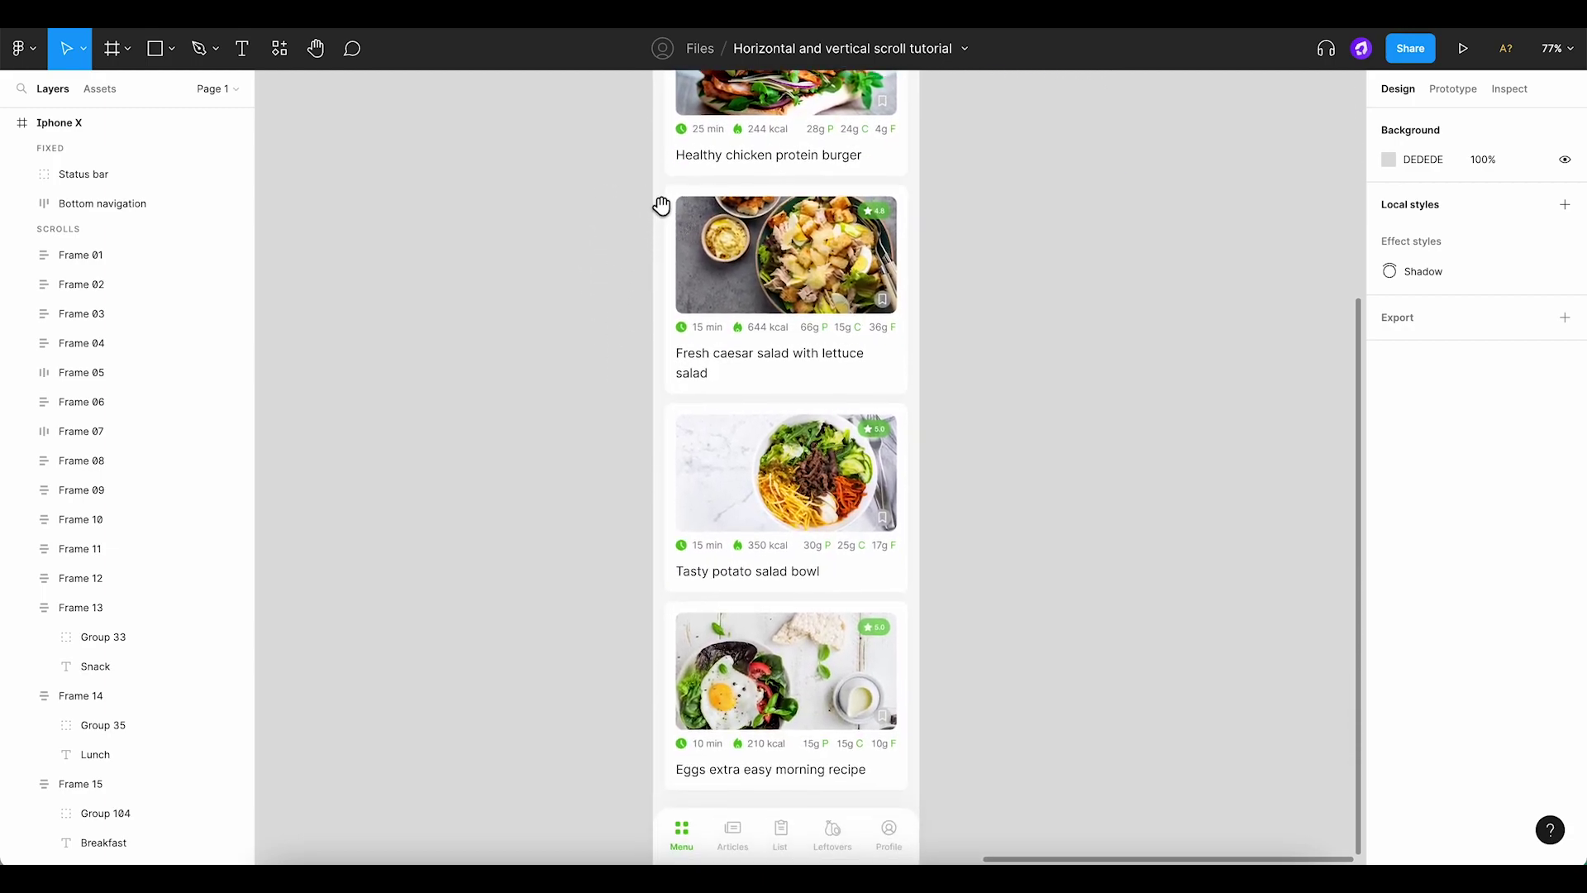
{"action": "left_click_drag", "start_coordinate": [687, 354], "coordinate": [698, 393]}
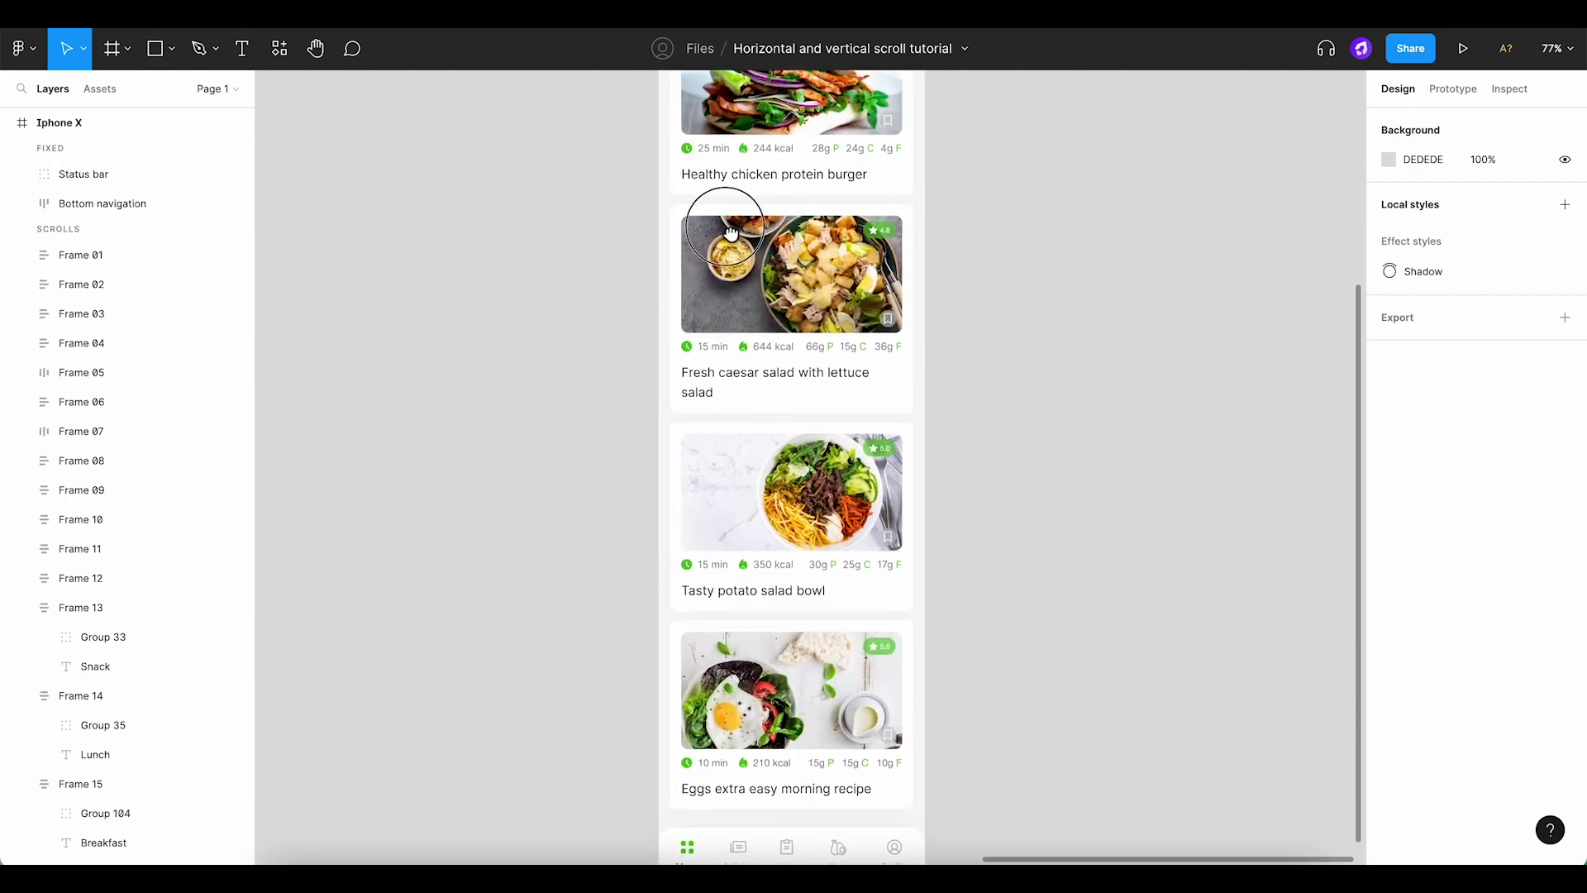
{"action": "left_click_drag", "start_coordinate": [730, 213], "coordinate": [735, 351]}
{"action": "left_click_drag", "start_coordinate": [749, 243], "coordinate": [754, 372]}
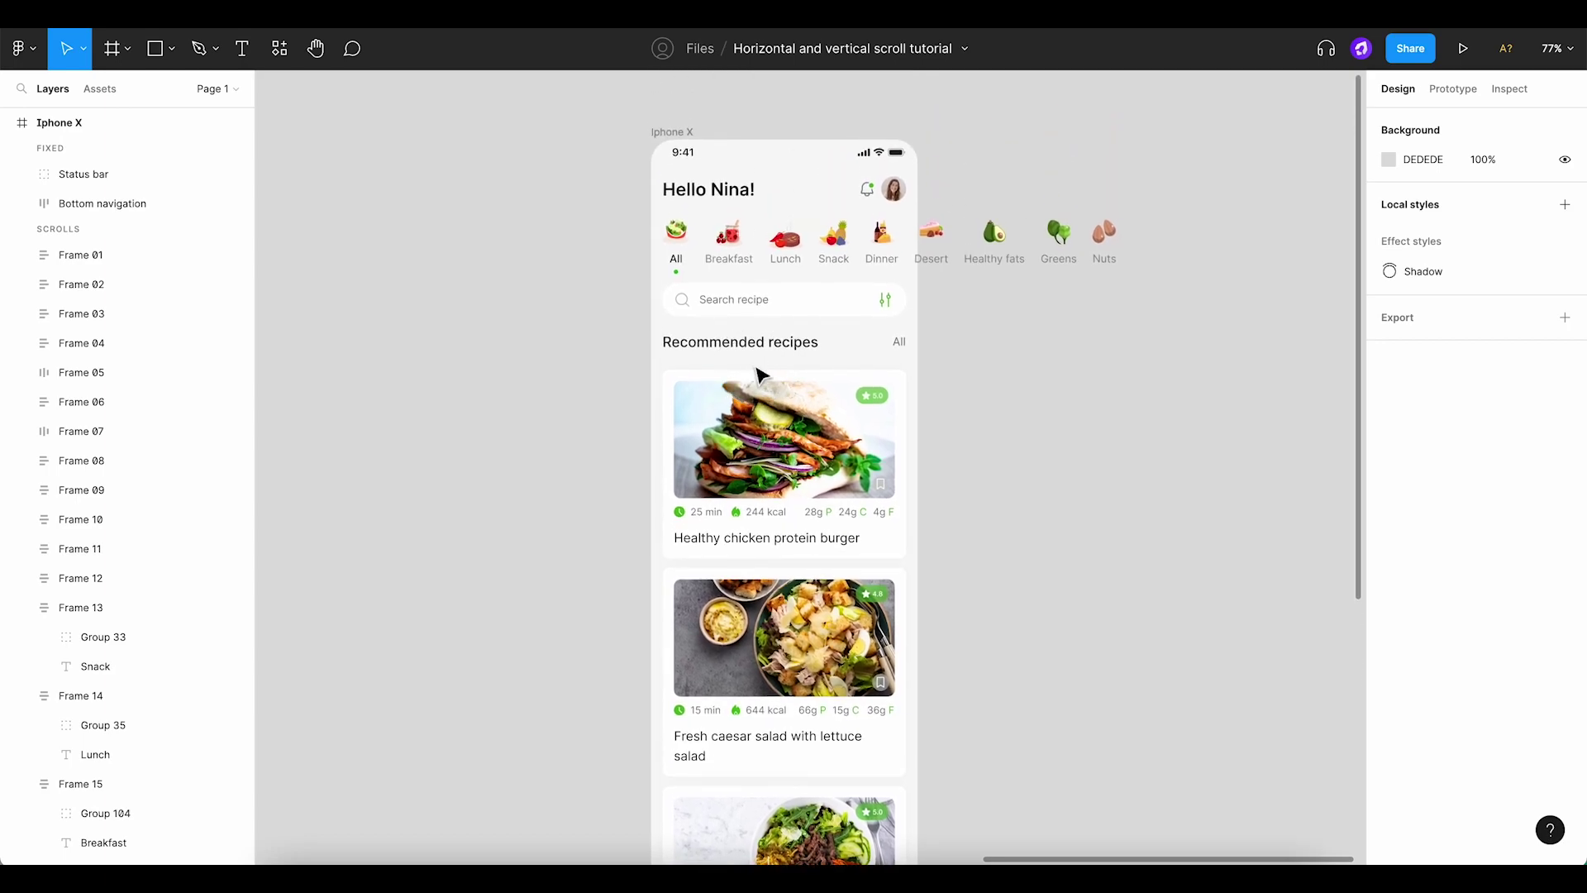
Marquee-select all nine category items in the filter row, from All through Nuts
{"action": "left_click", "coordinate": [674, 236]}
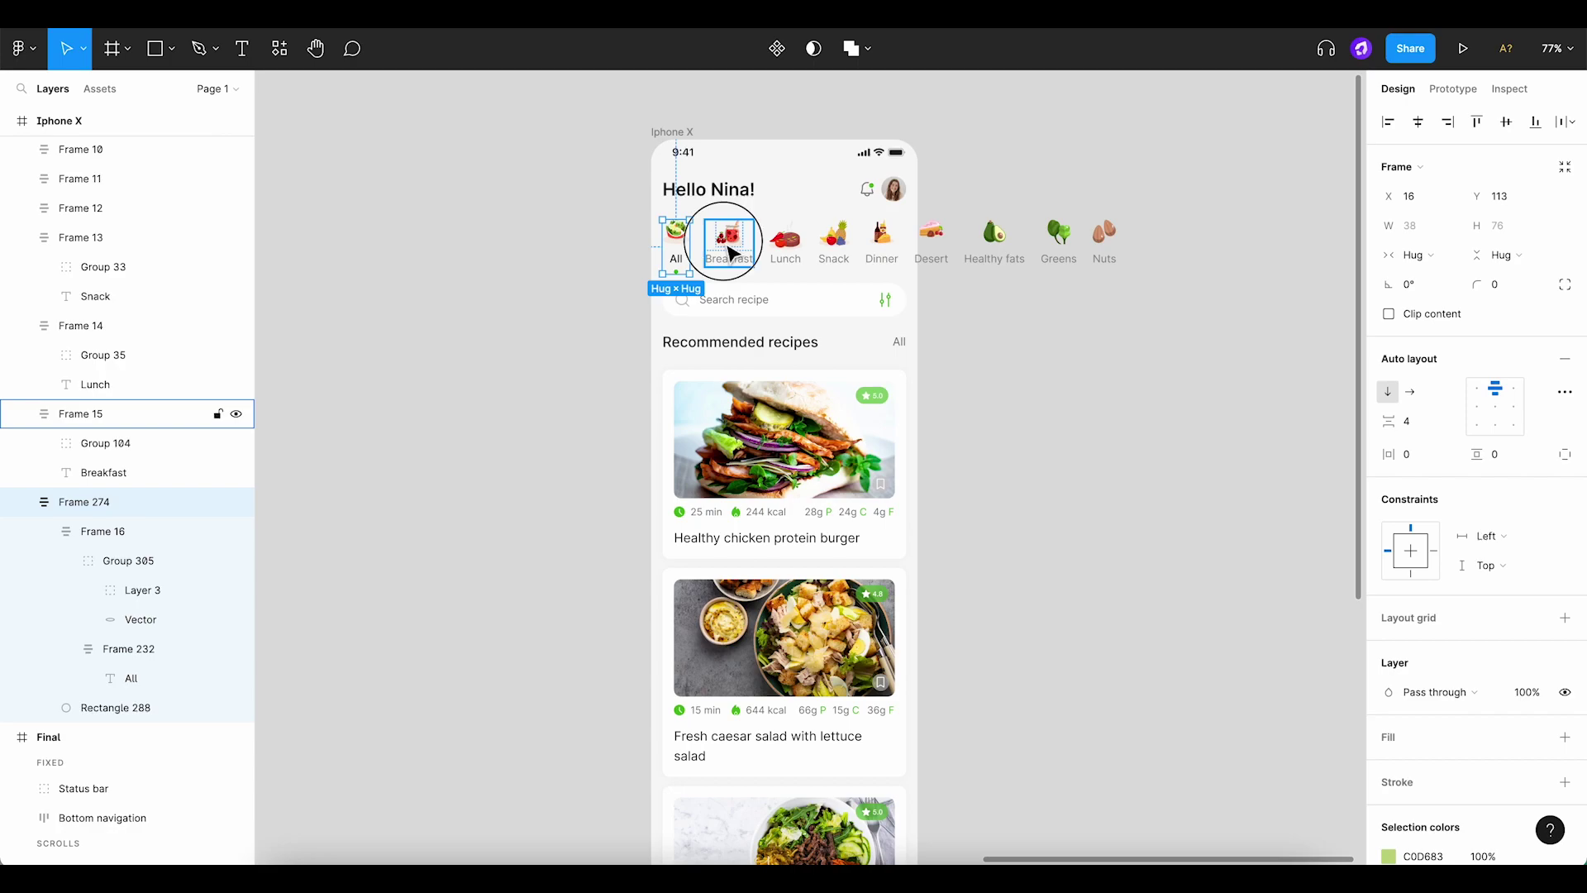
{"action": "left_click", "coordinate": [729, 247]}
{"action": "left_click", "coordinate": [789, 254]}
{"action": "left_click", "coordinate": [835, 247]}
{"action": "left_click", "coordinate": [630, 216]}
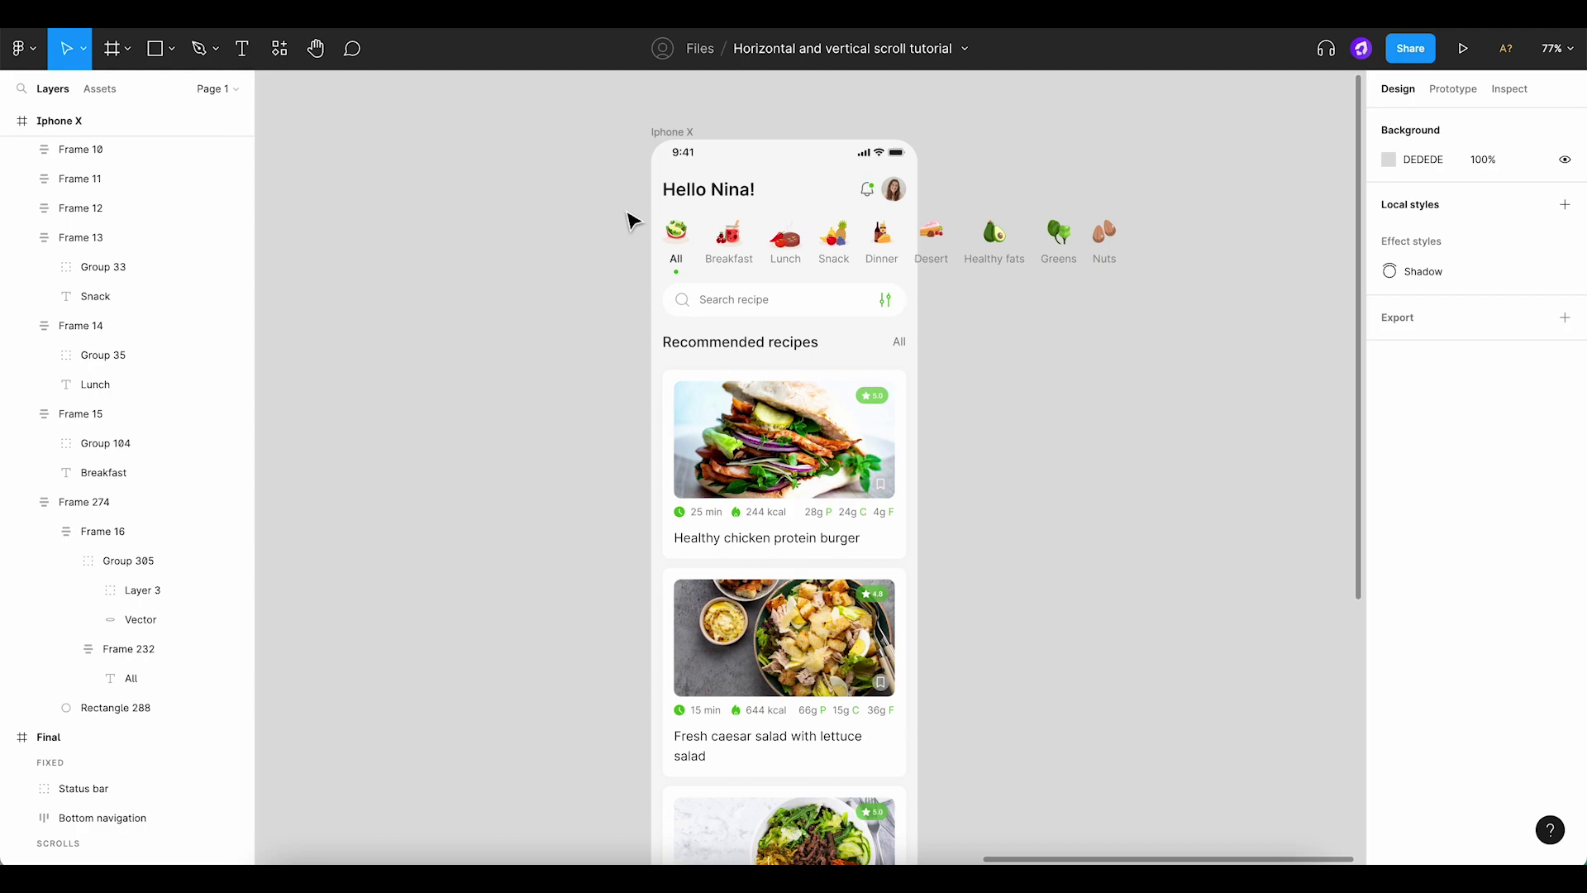
{"action": "left_click_drag", "start_coordinate": [624, 209], "coordinate": [1151, 293]}
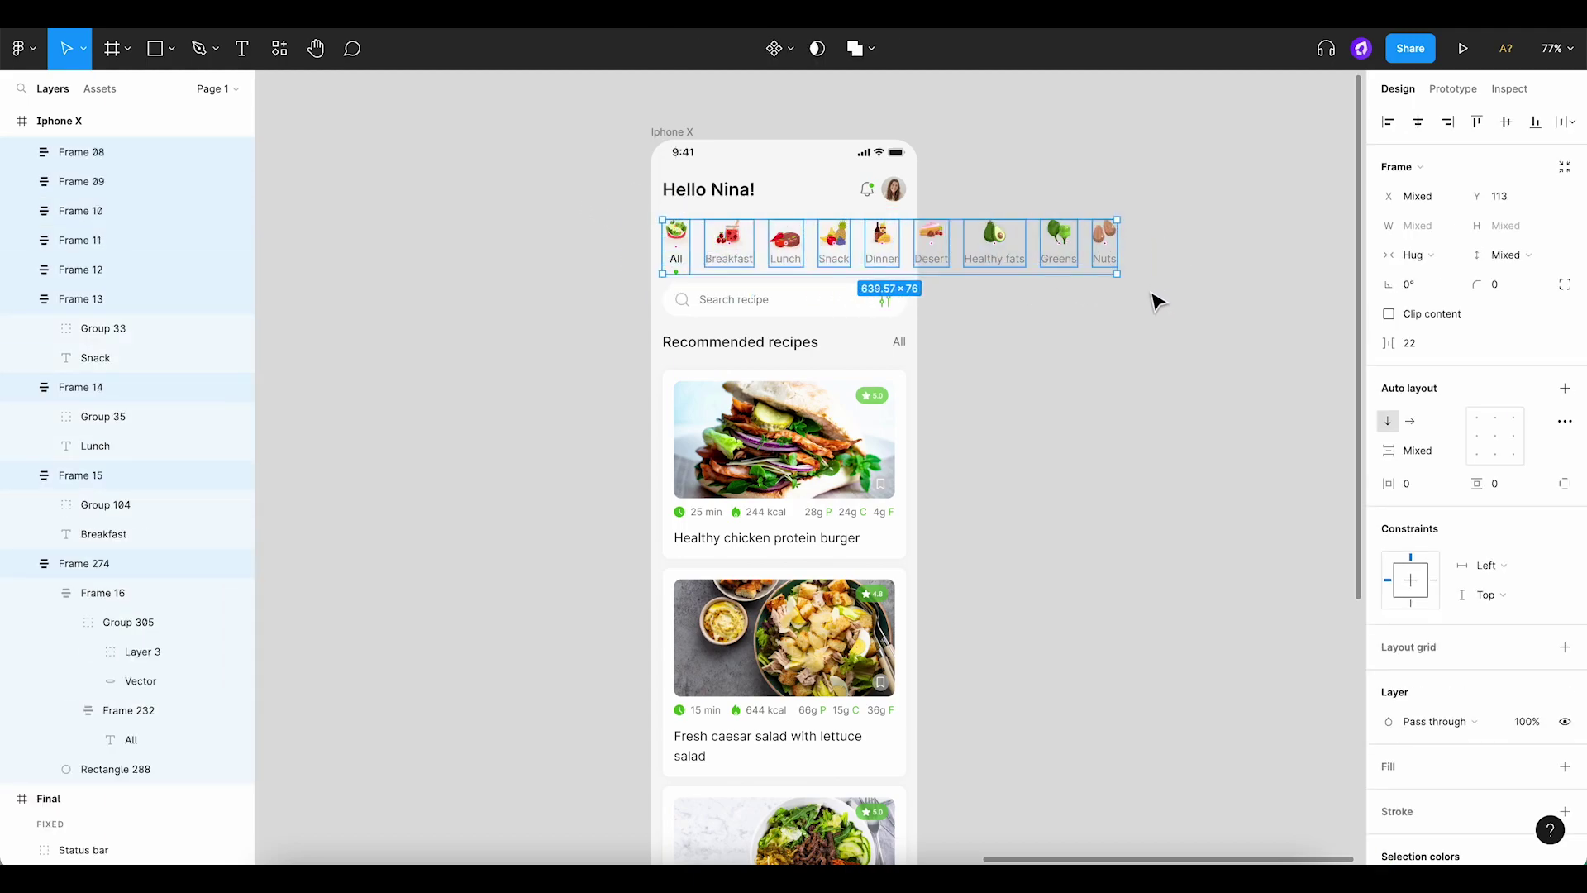
Wrap the category items in a horizontal auto layout with 20 spacing
{"action": "left_click", "coordinate": [1564, 394]}
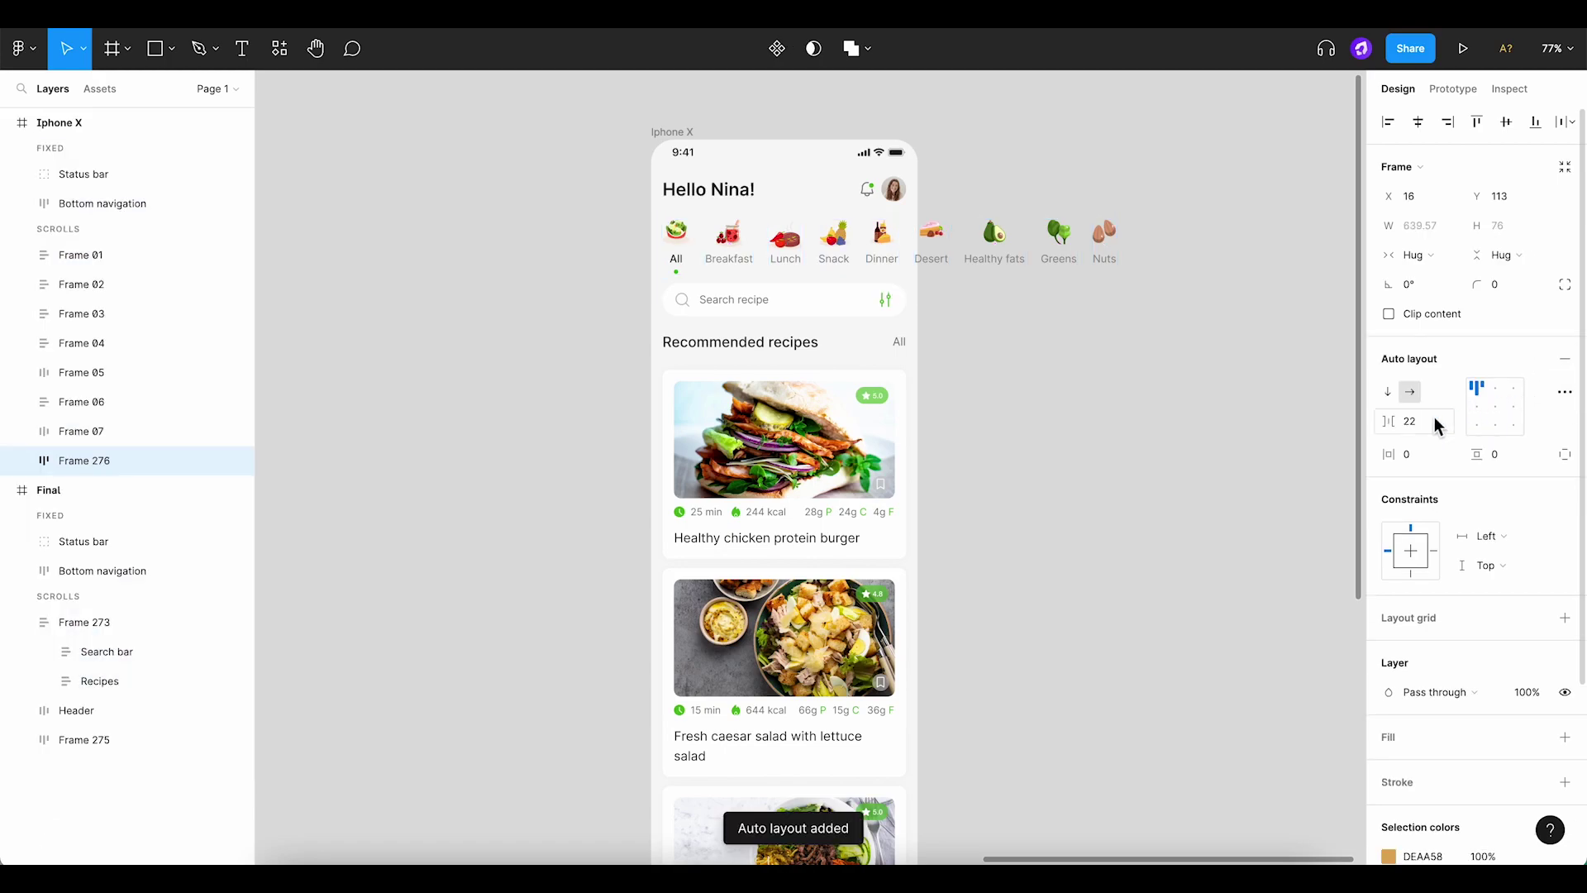
{"action": "left_click", "coordinate": [1436, 425]}
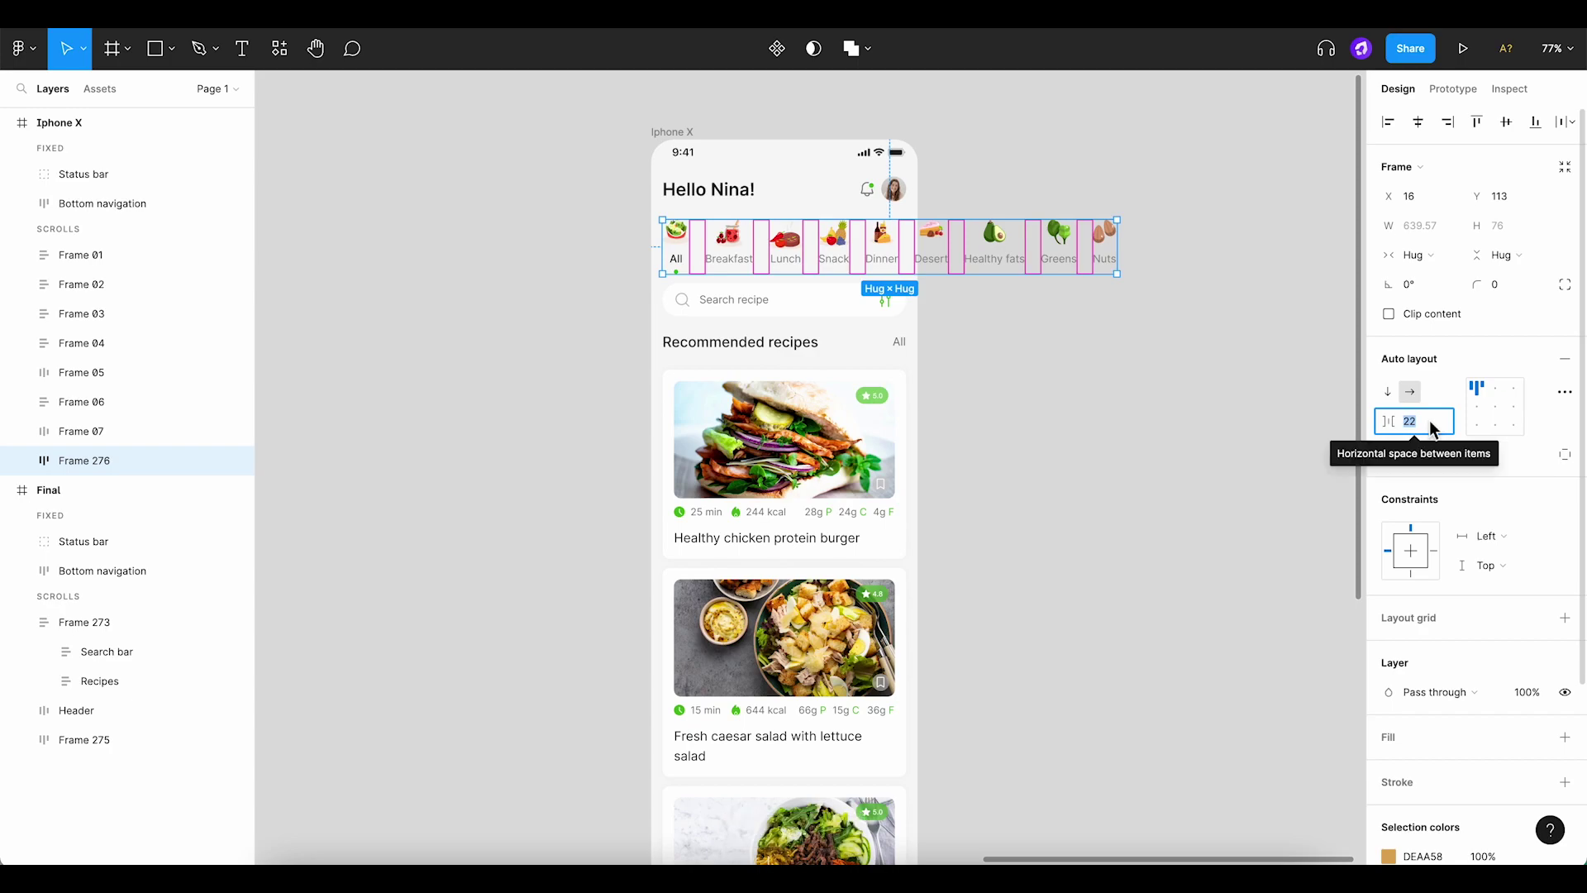
{"action": "type", "text": "20"}
{"action": "key", "text": "Return"}
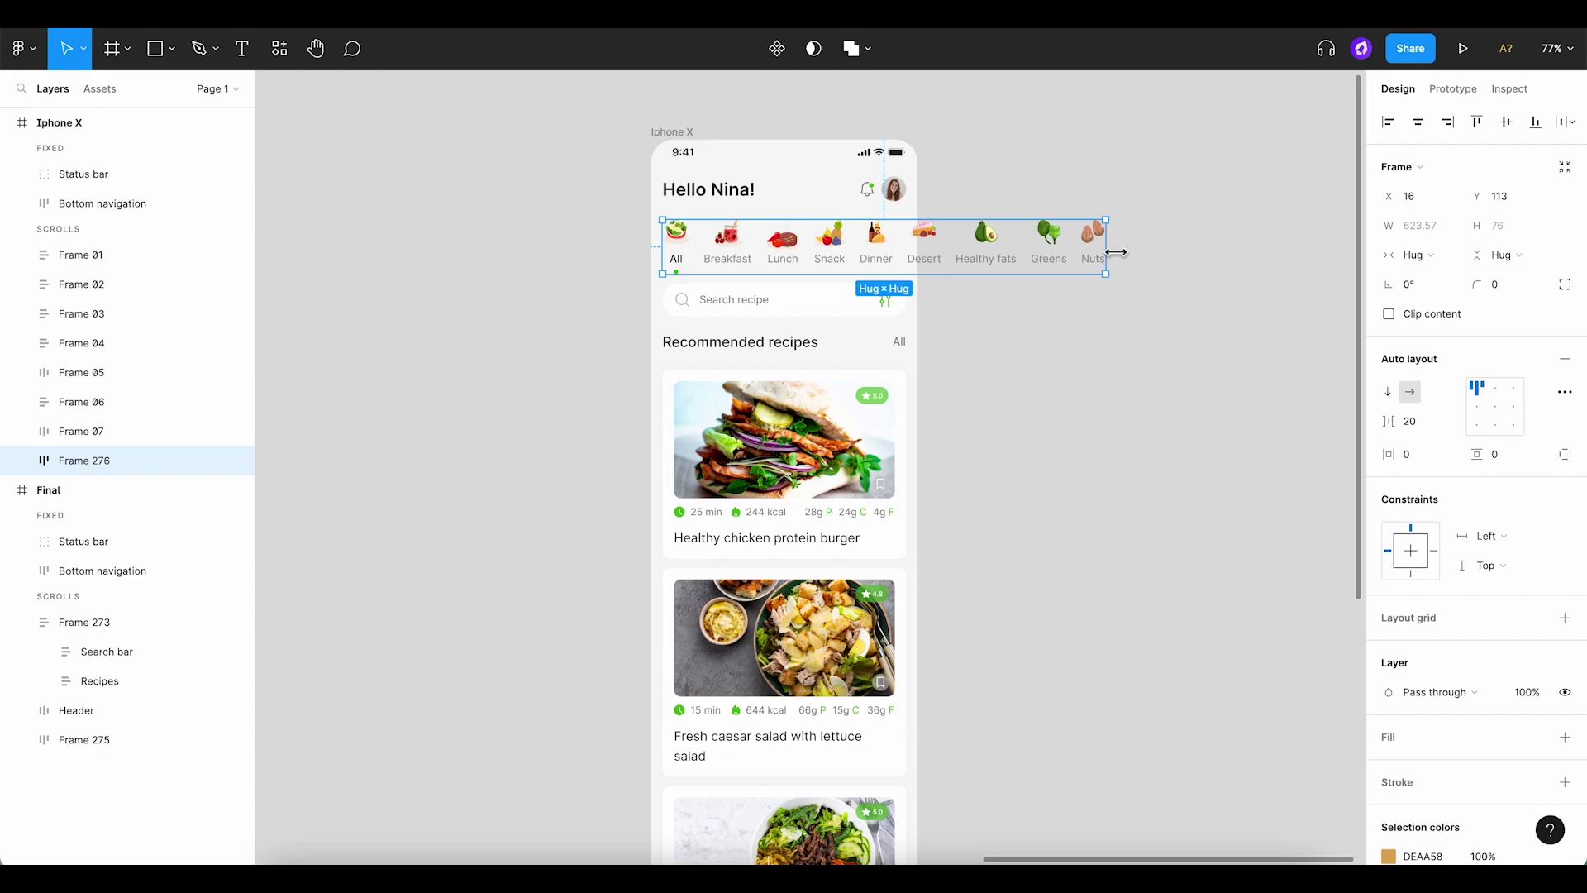
Drag Frame 276's right edge to the phone edge for a fixed 359 width
{"action": "left_click_drag", "start_coordinate": [1115, 252], "coordinate": [925, 341]}
{"action": "scroll", "coordinate": [934, 263], "scroll_direction": "up", "scroll_amount": 5}
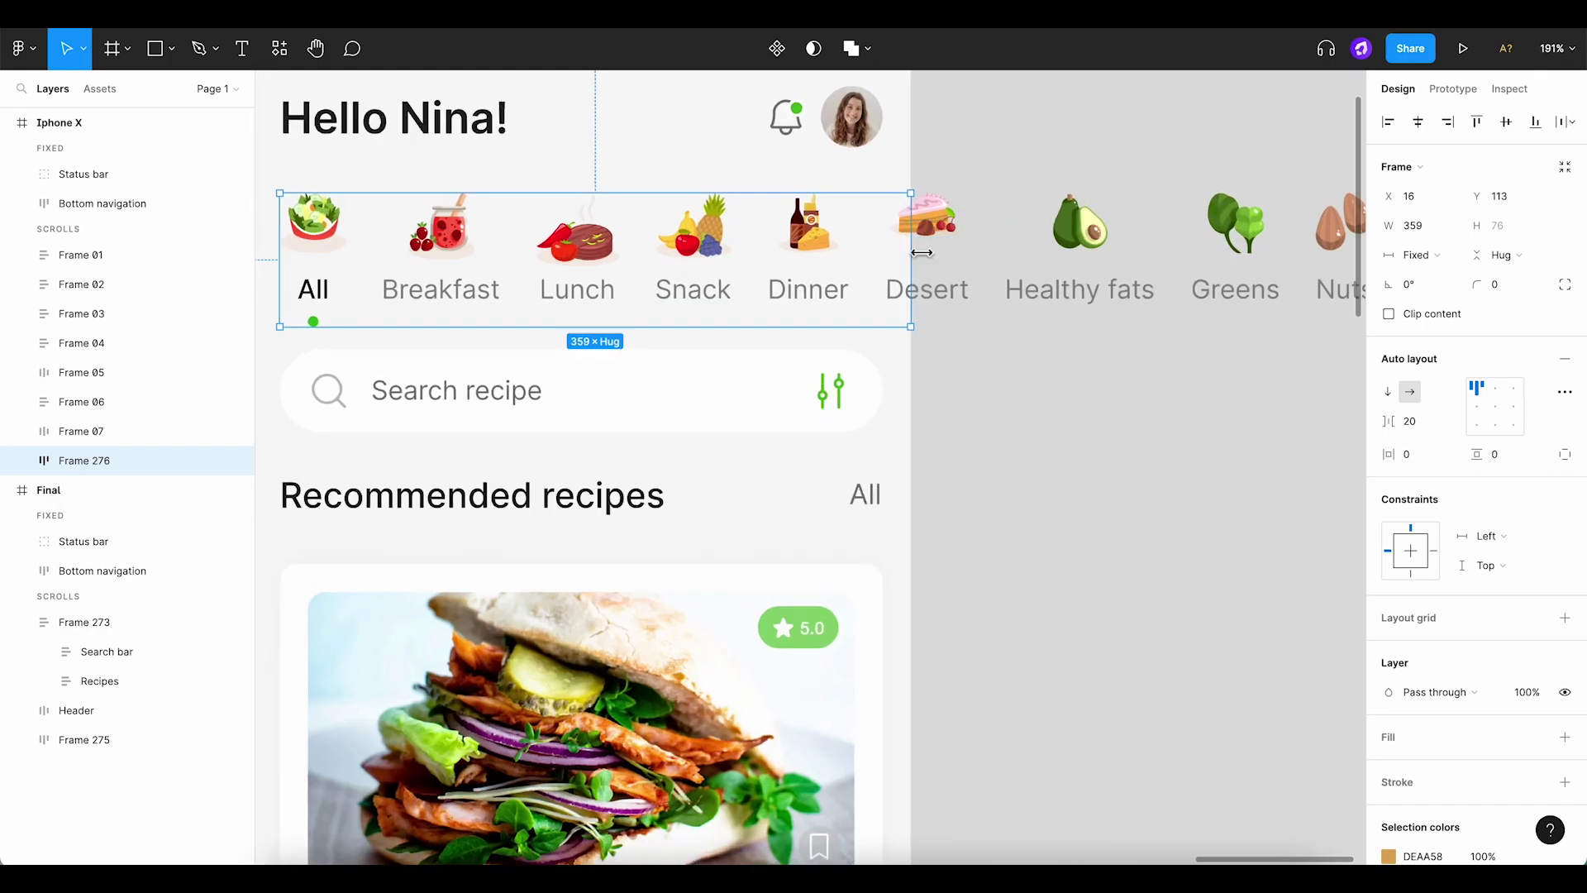
{"action": "scroll", "coordinate": [971, 277], "scroll_direction": "down", "scroll_amount": 5}
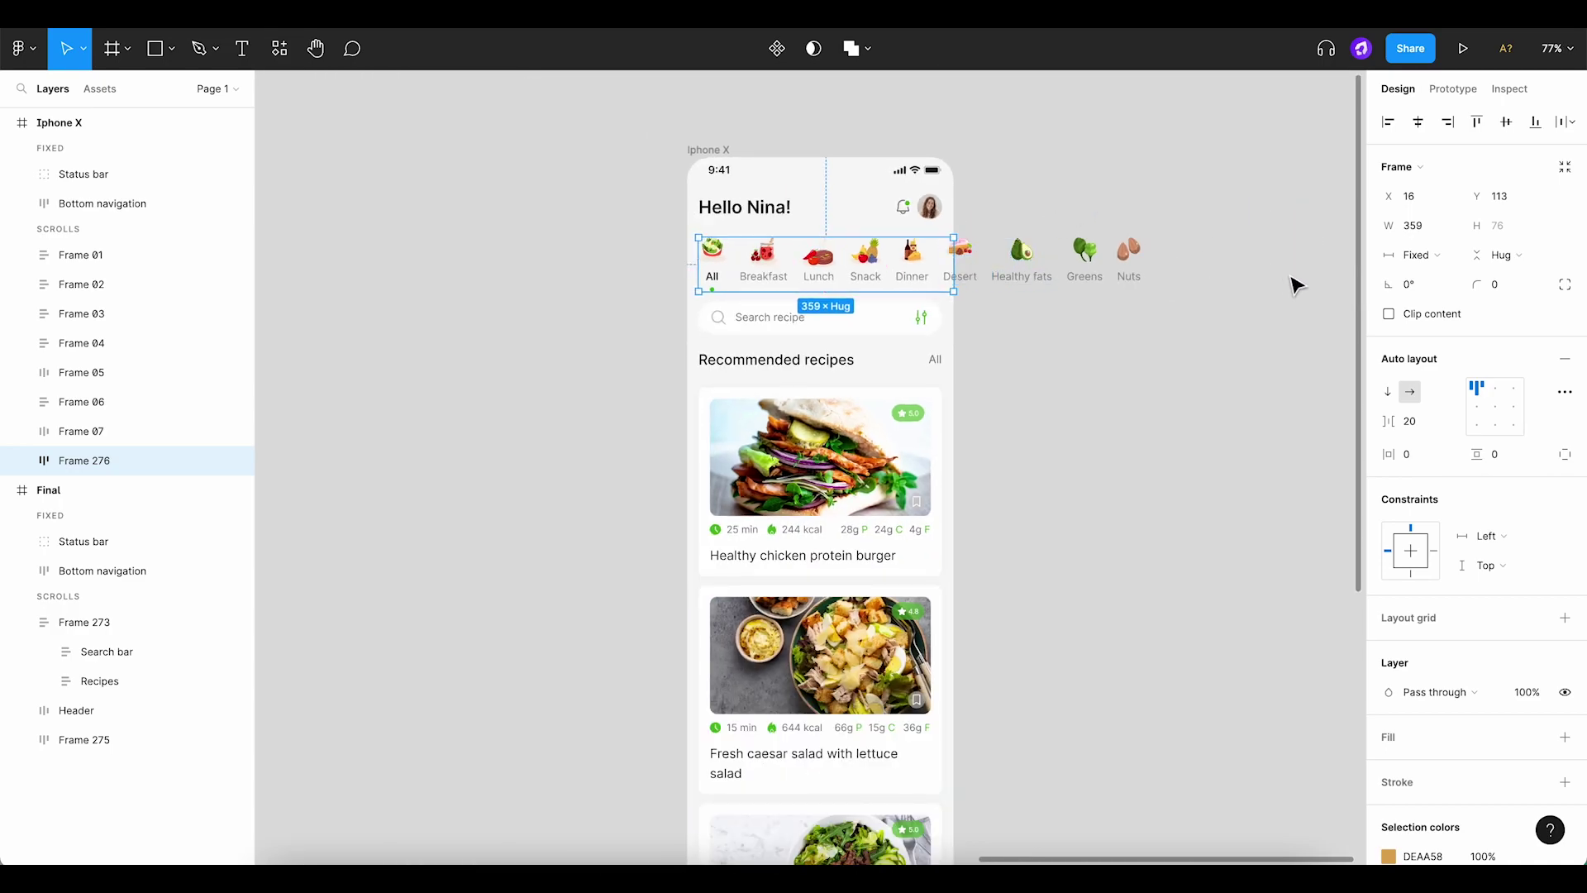
Turn on Clip content for the category row Frame 276
{"action": "left_click", "coordinate": [1389, 315]}
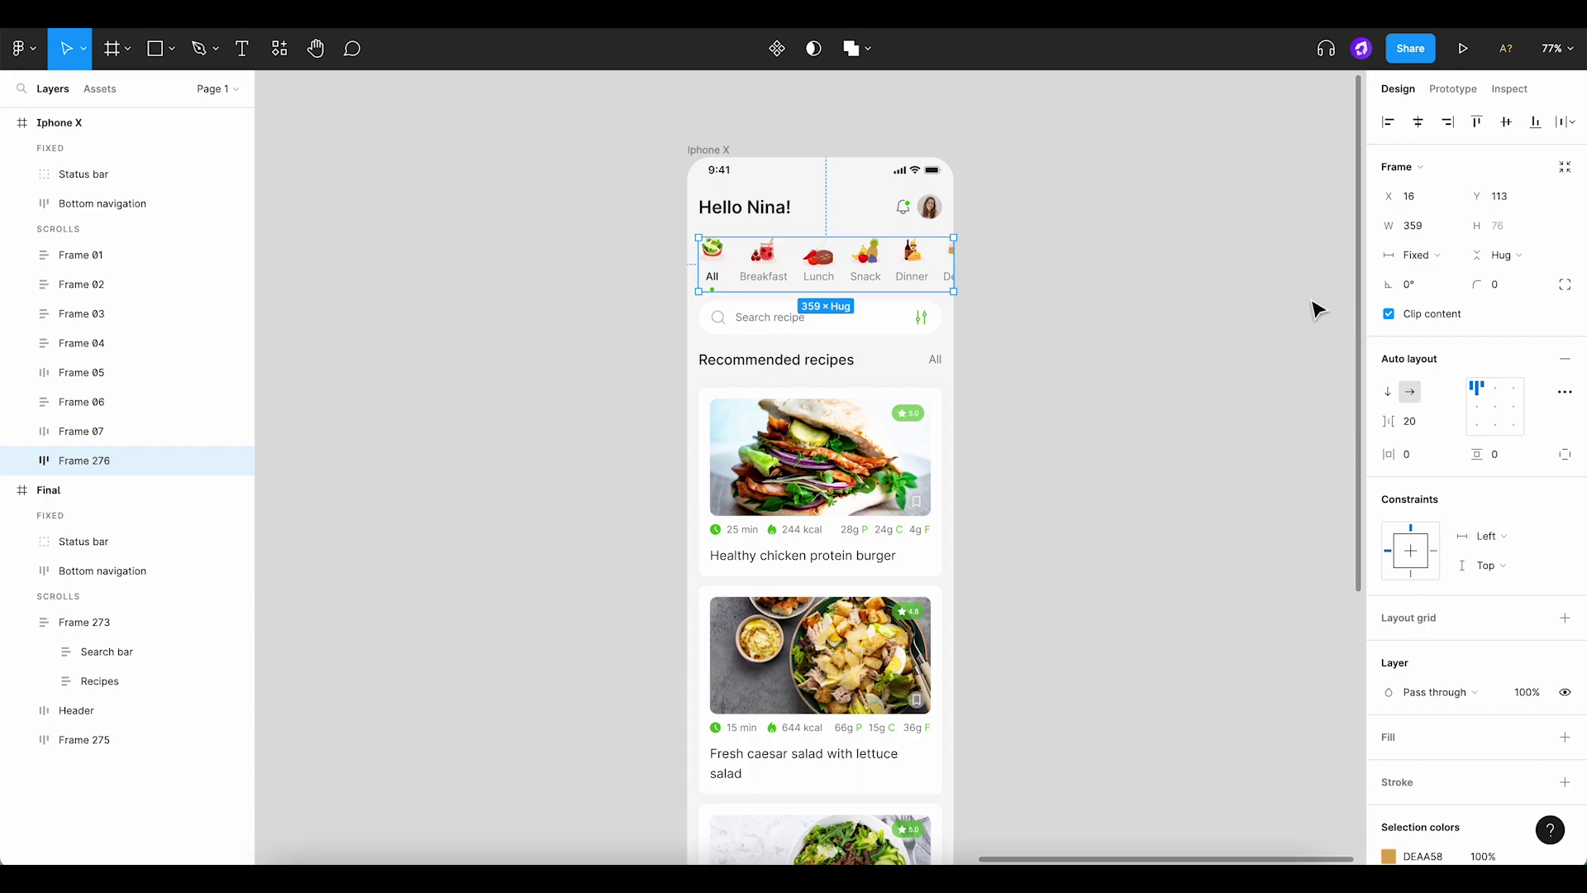
{"action": "left_click", "coordinate": [1389, 315]}
{"action": "left_click", "coordinate": [1392, 315]}
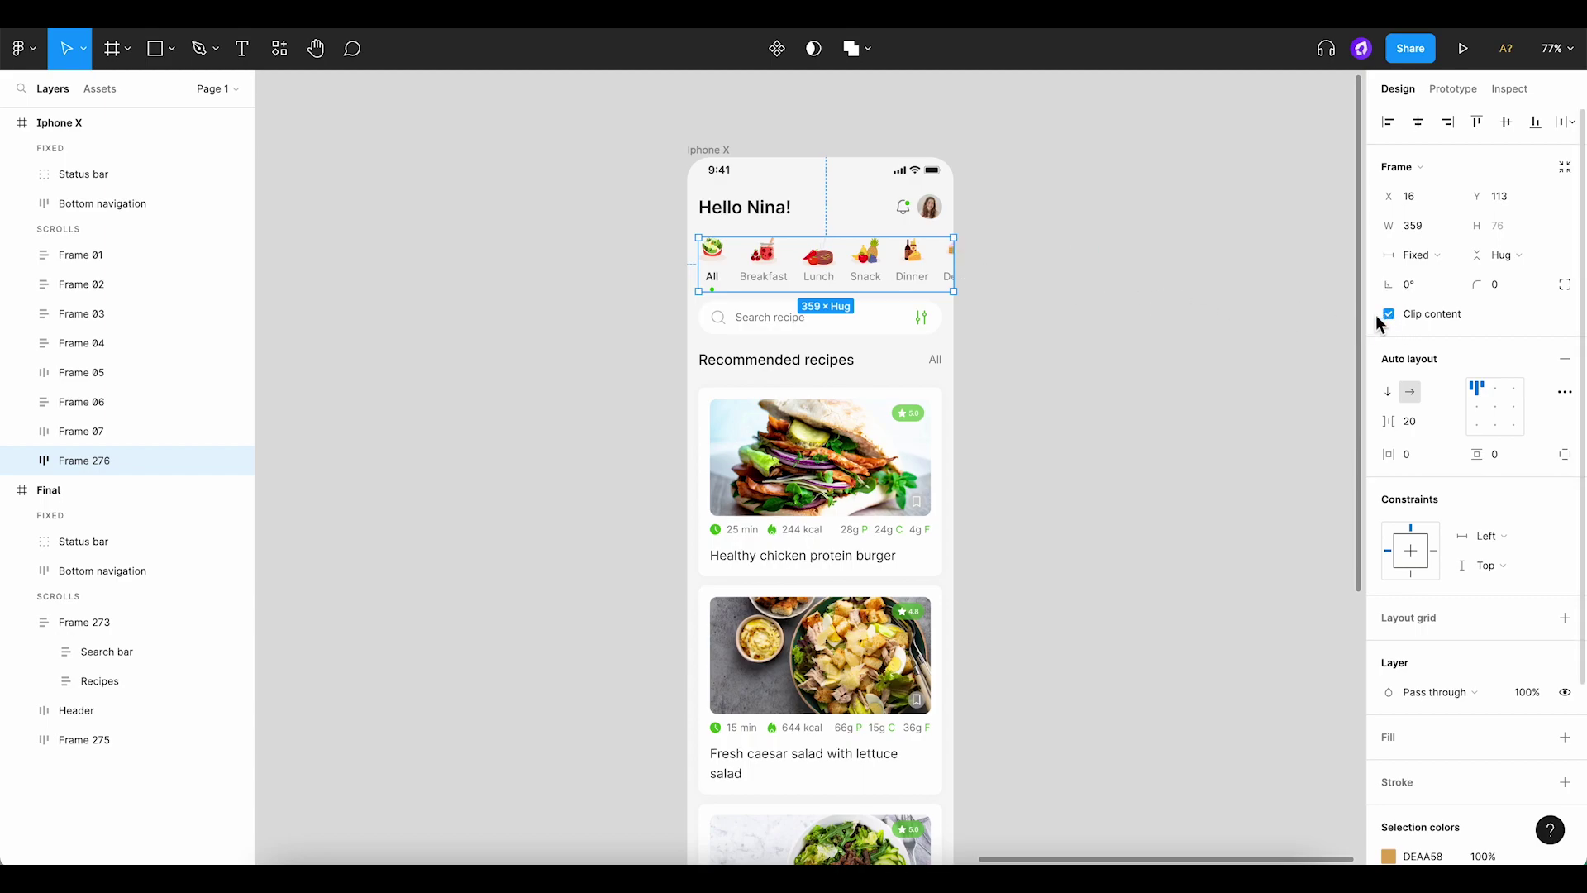
Set the row's overflow to Horizontal scrolling and preview the Iphone X prototype
{"action": "left_click", "coordinate": [1454, 92]}
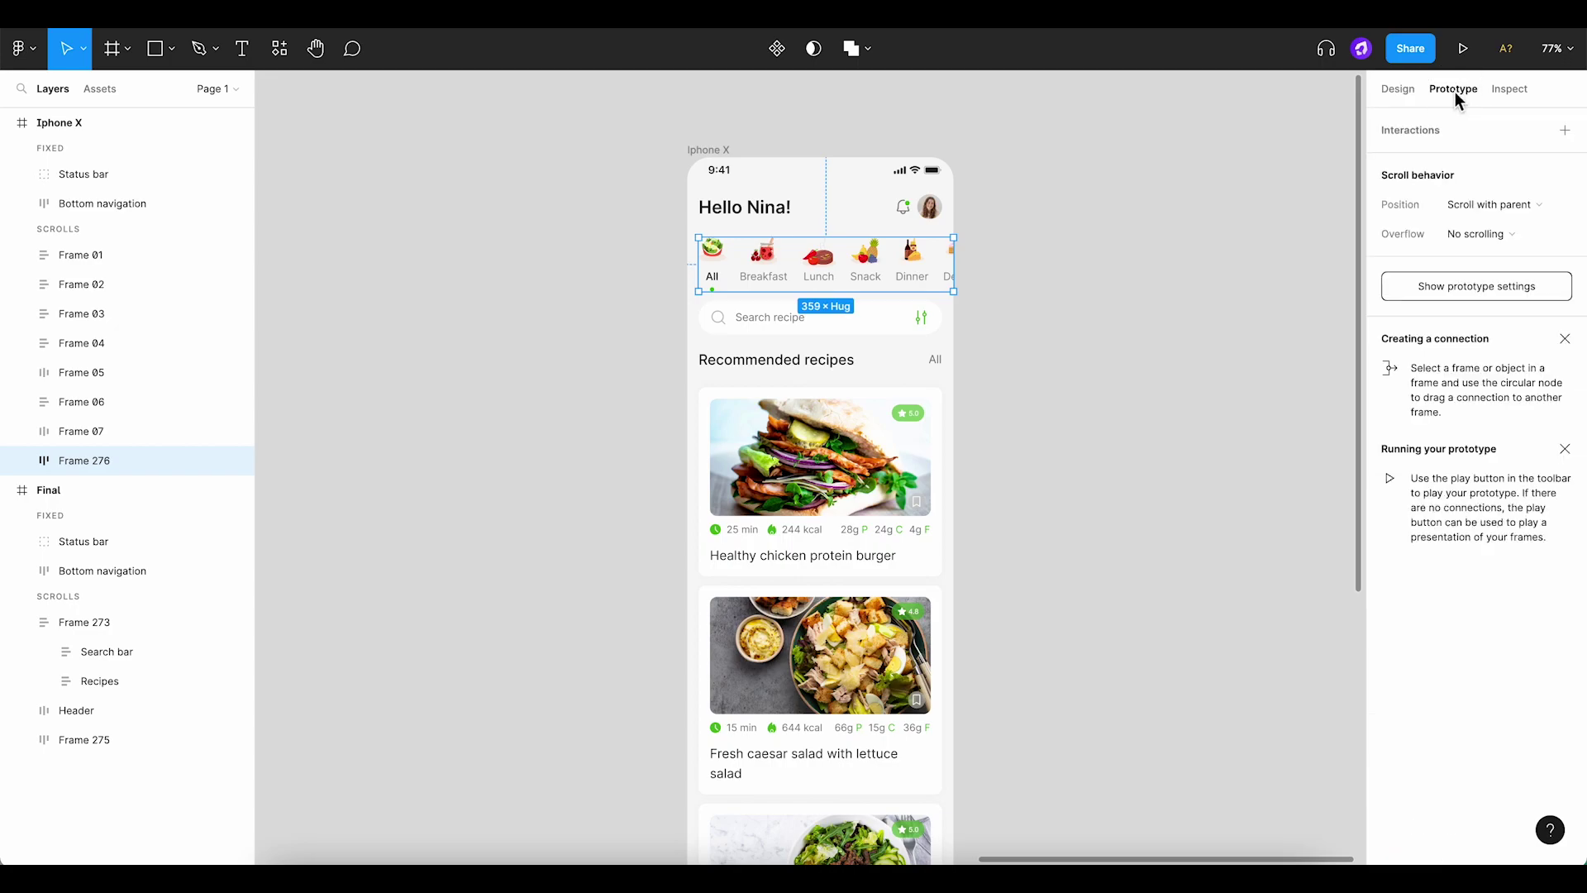
{"action": "left_click", "coordinate": [1474, 235]}
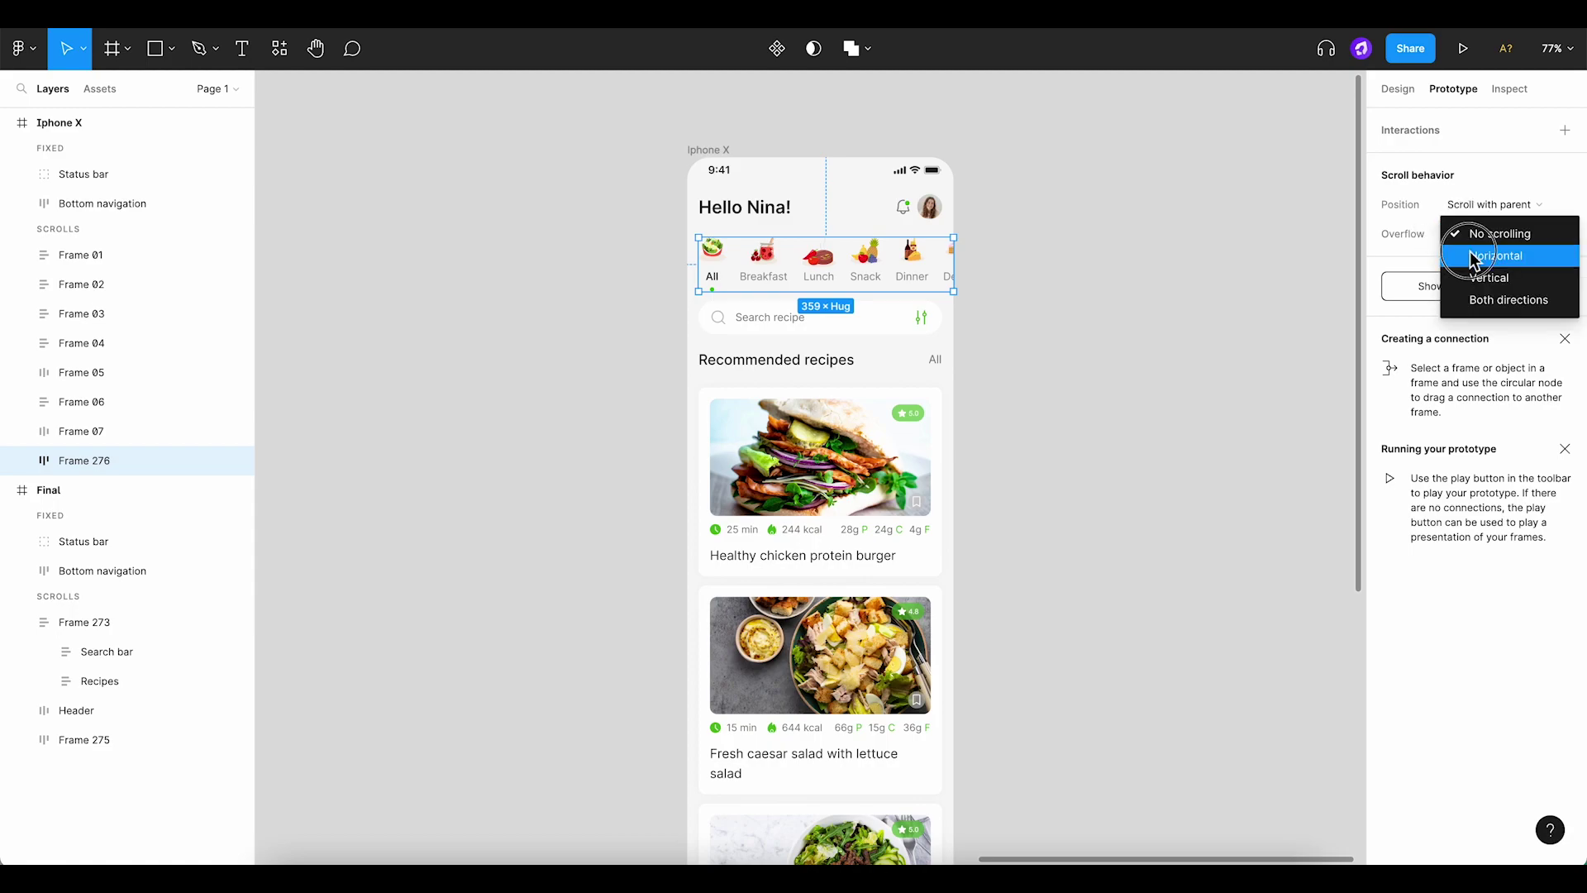
{"action": "left_click", "coordinate": [1474, 257]}
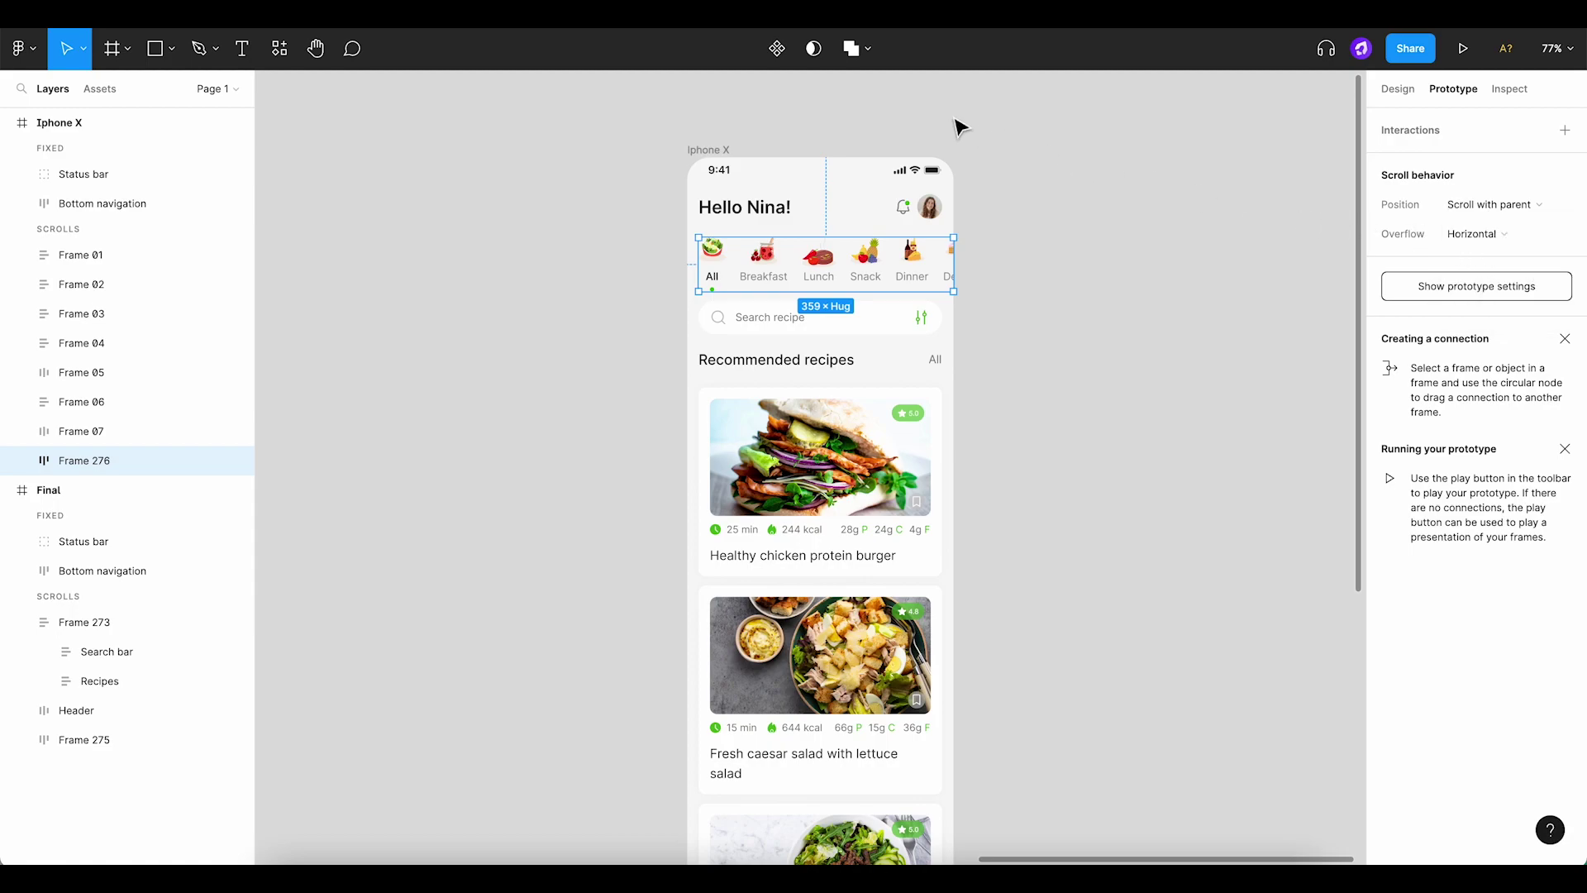
{"action": "left_click", "coordinate": [728, 151]}
{"action": "left_click", "coordinate": [1461, 50]}
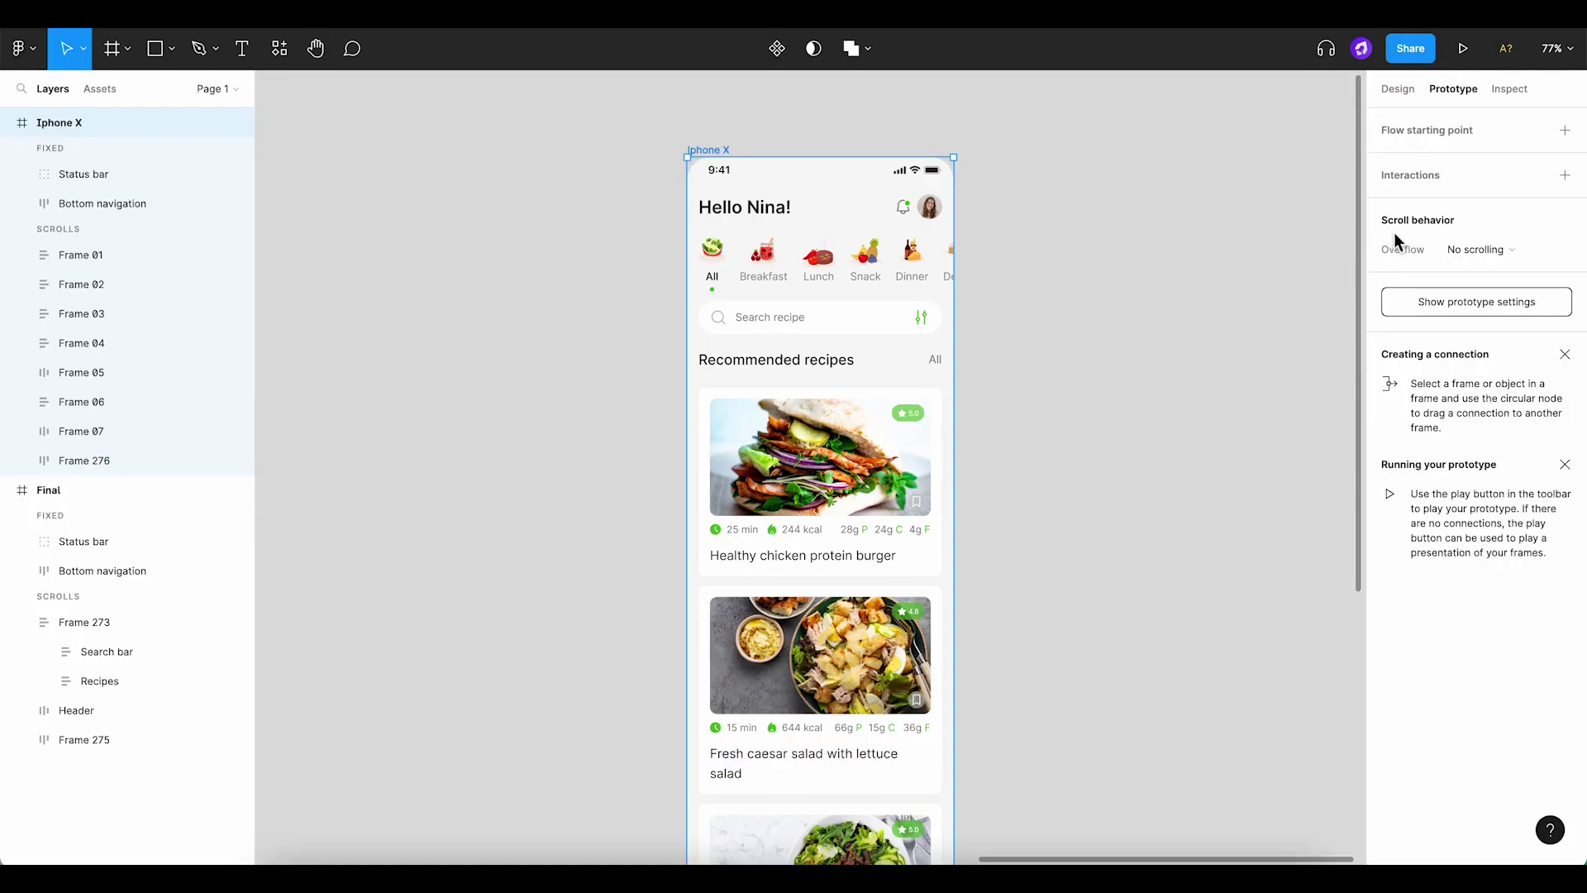
Drag the Bottom navigation out of the Iphone X frame onto the empty canvas
{"action": "left_click", "coordinate": [1279, 247]}
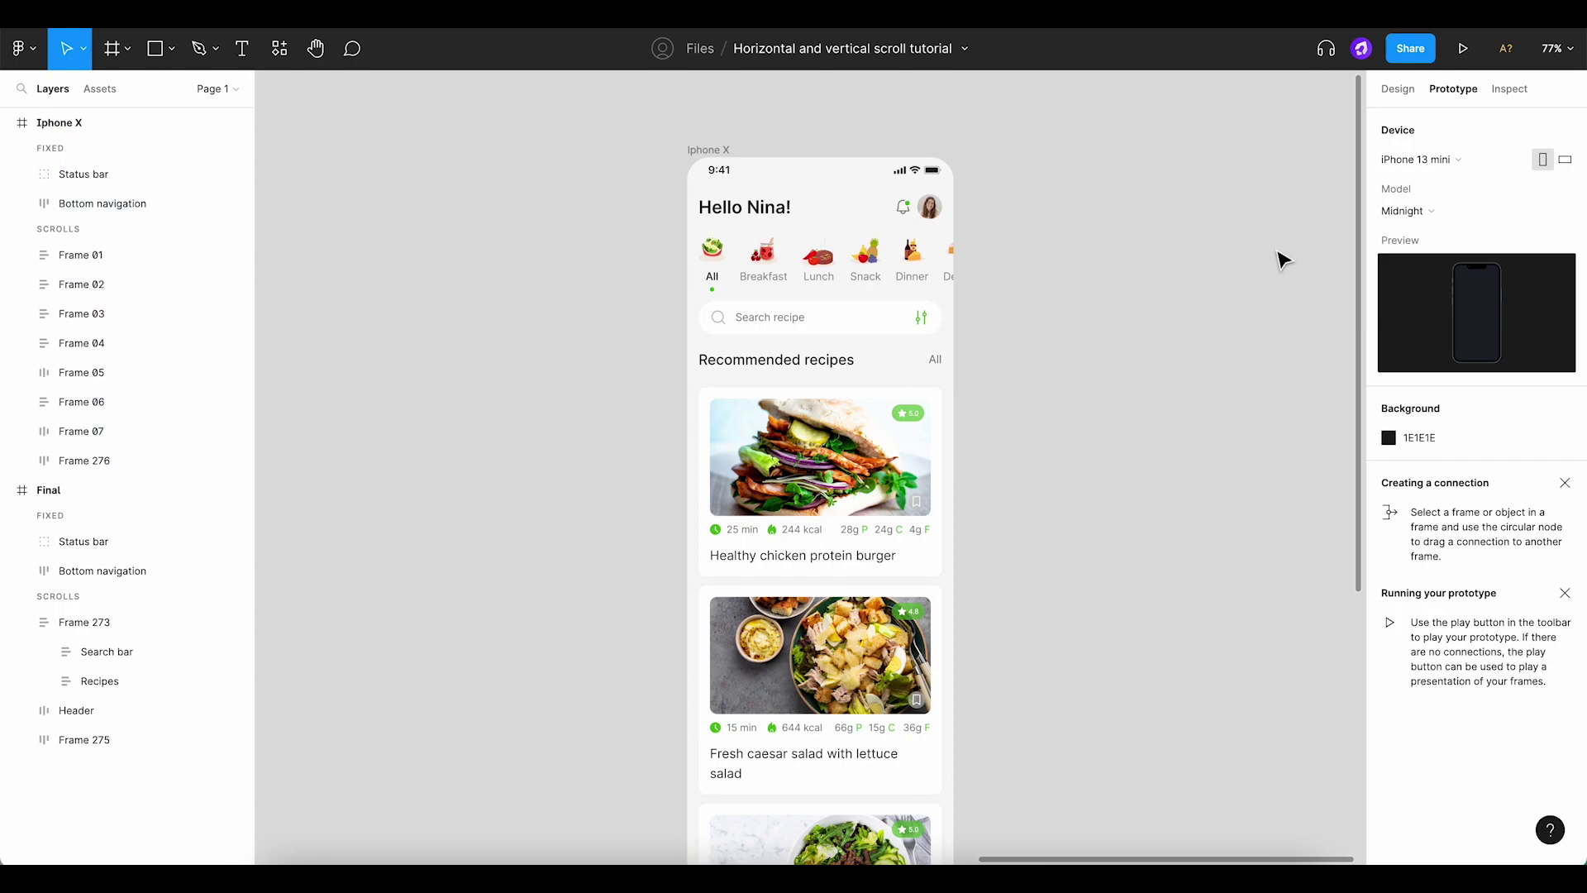
{"action": "scroll", "coordinate": [1281, 257], "scroll_direction": "down", "scroll_amount": 1}
{"action": "scroll", "coordinate": [1281, 260], "scroll_direction": "down", "scroll_amount": 5}
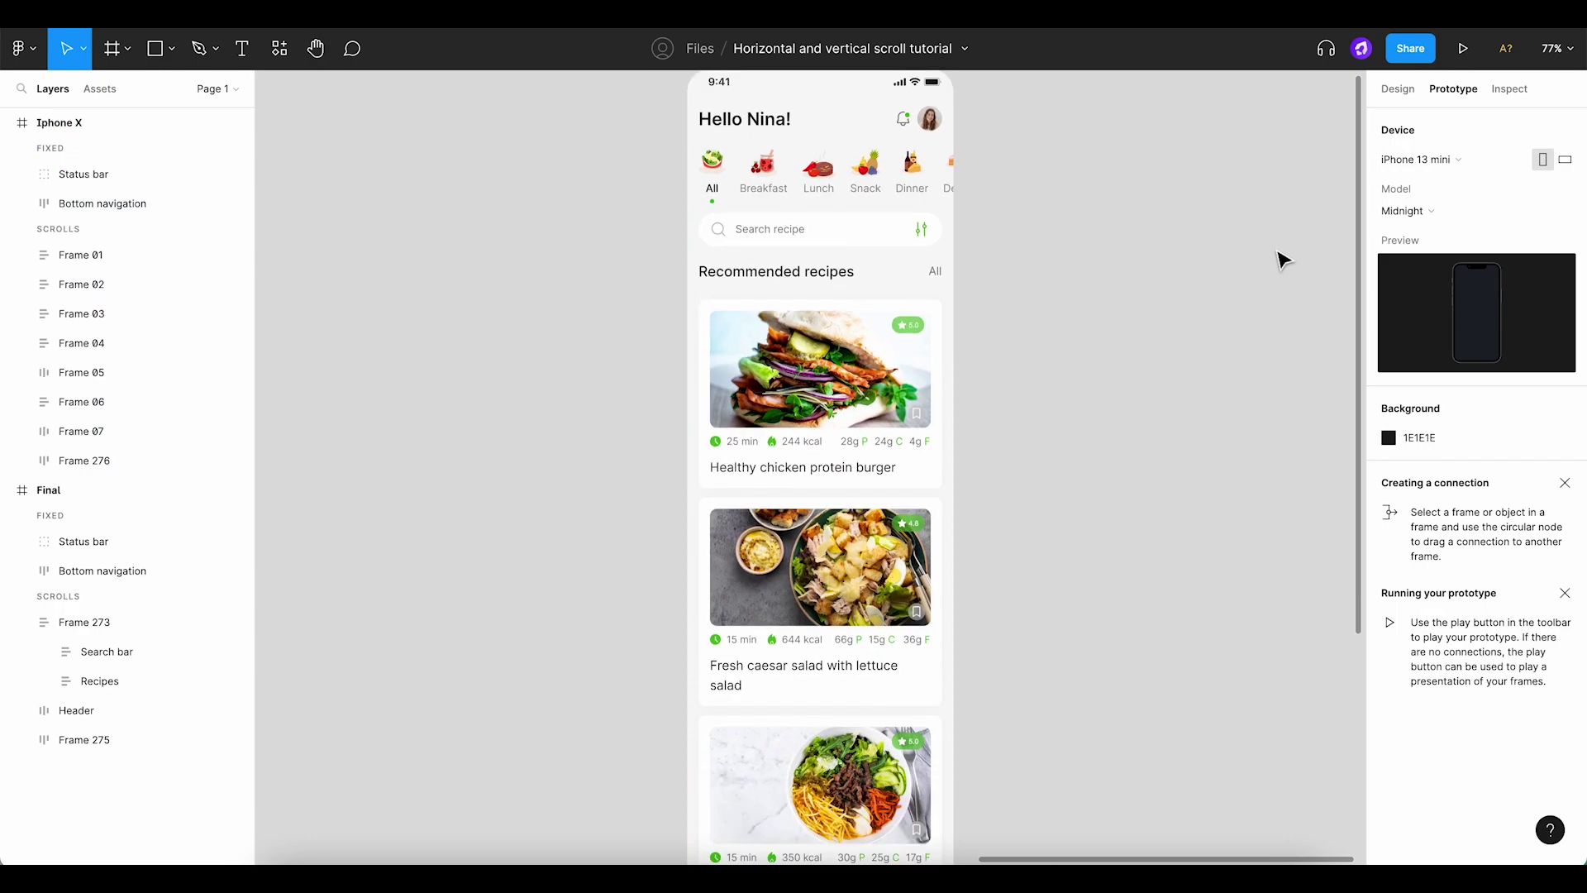
{"action": "left_click", "coordinate": [884, 329]}
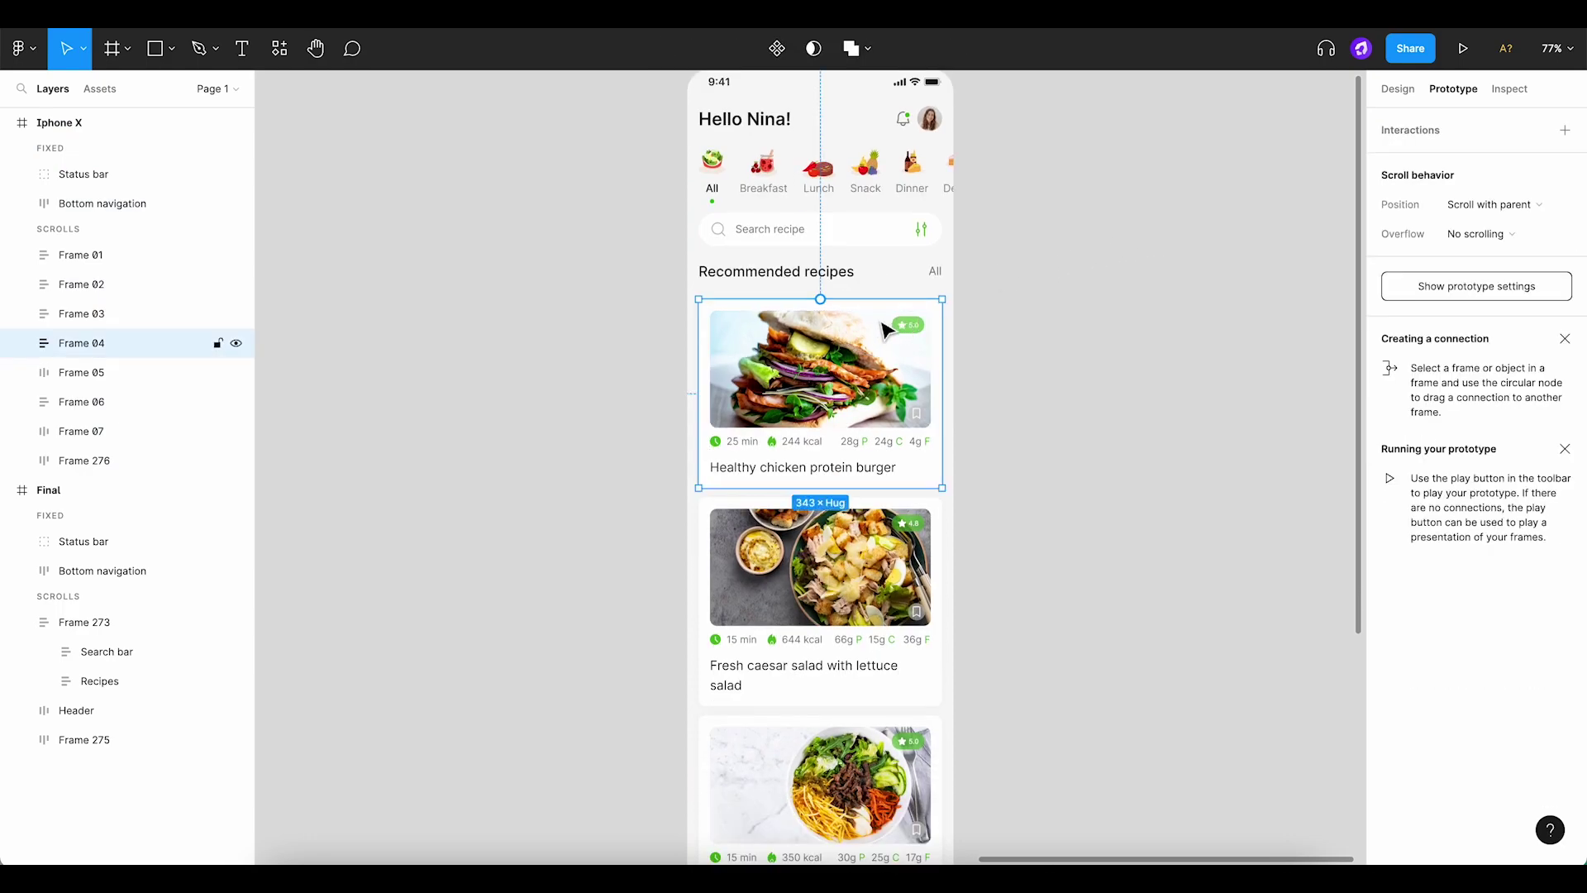
{"action": "scroll", "coordinate": [885, 329], "scroll_direction": "down", "scroll_amount": 5}
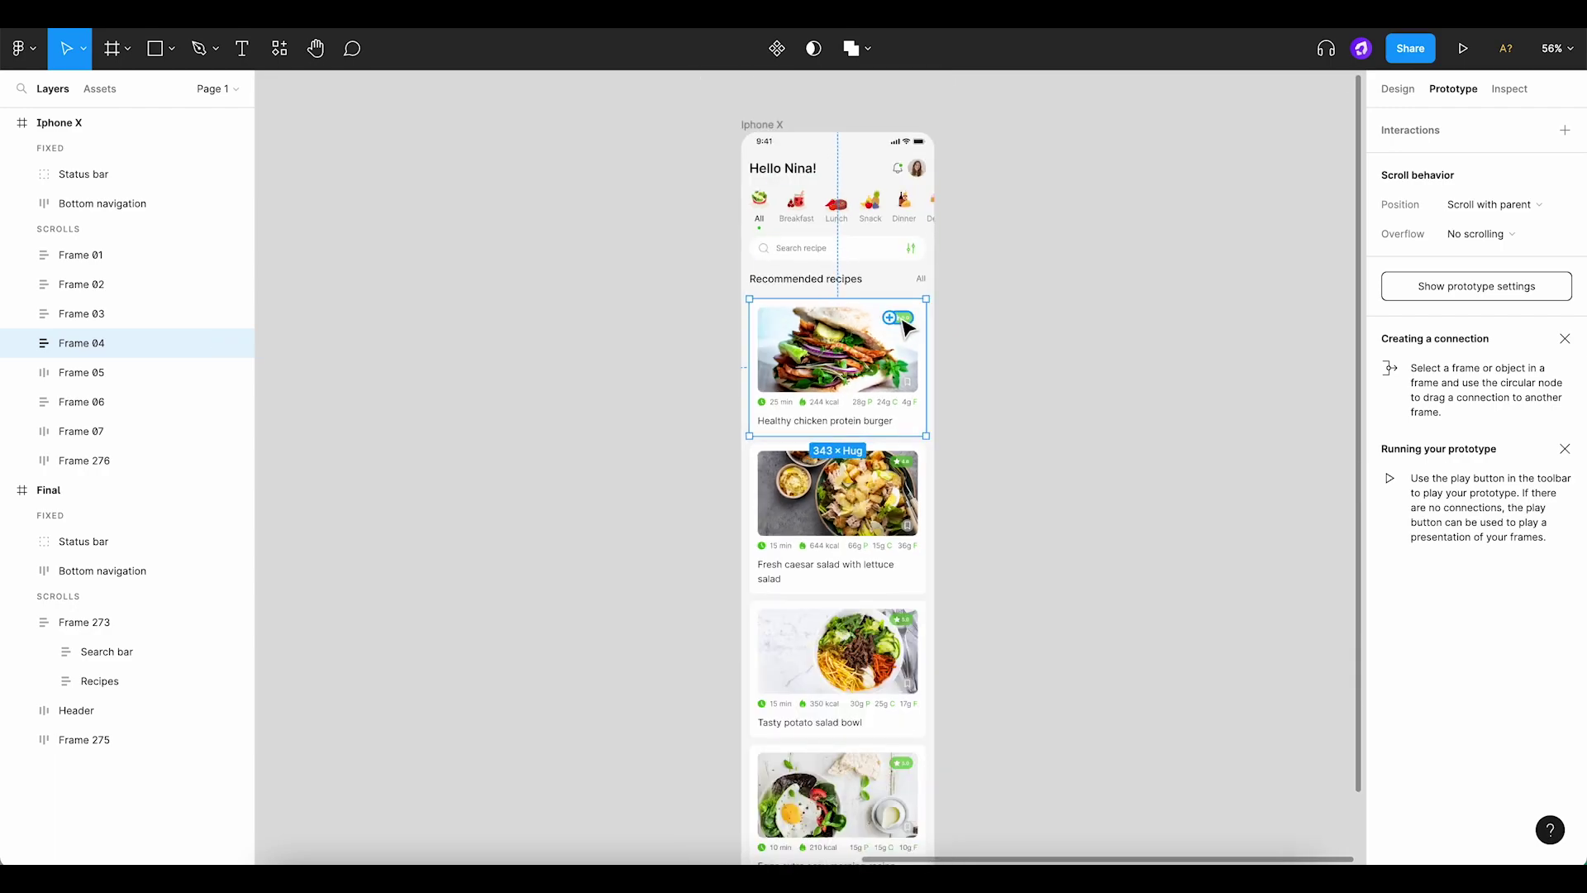
{"action": "key", "text": "Escape"}
{"action": "left_click", "coordinate": [825, 187]}
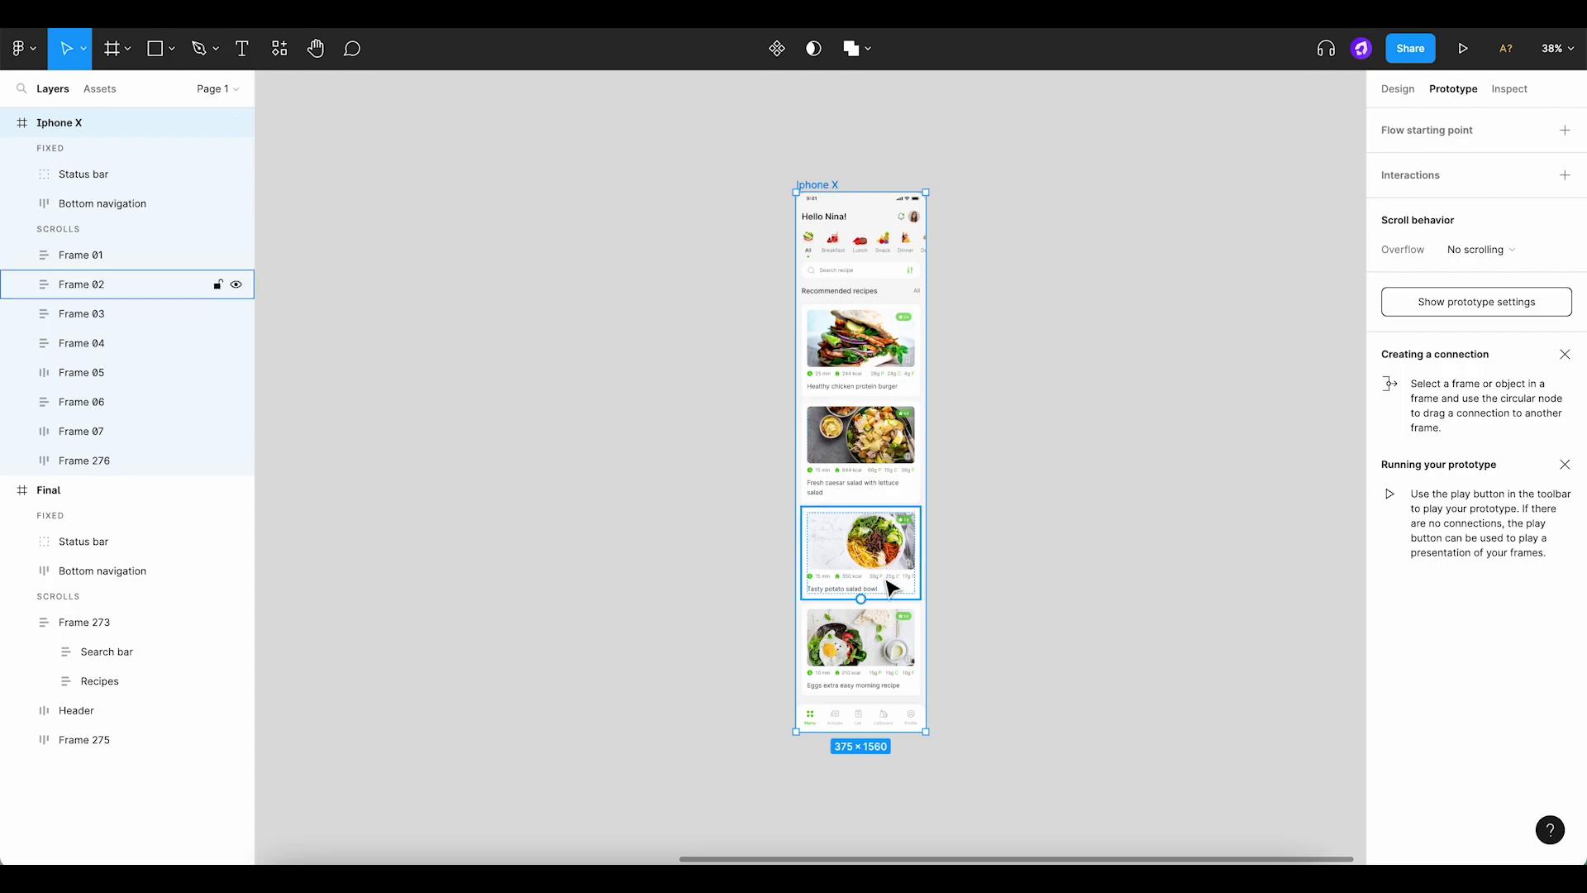
{"action": "left_click", "coordinate": [874, 726]}
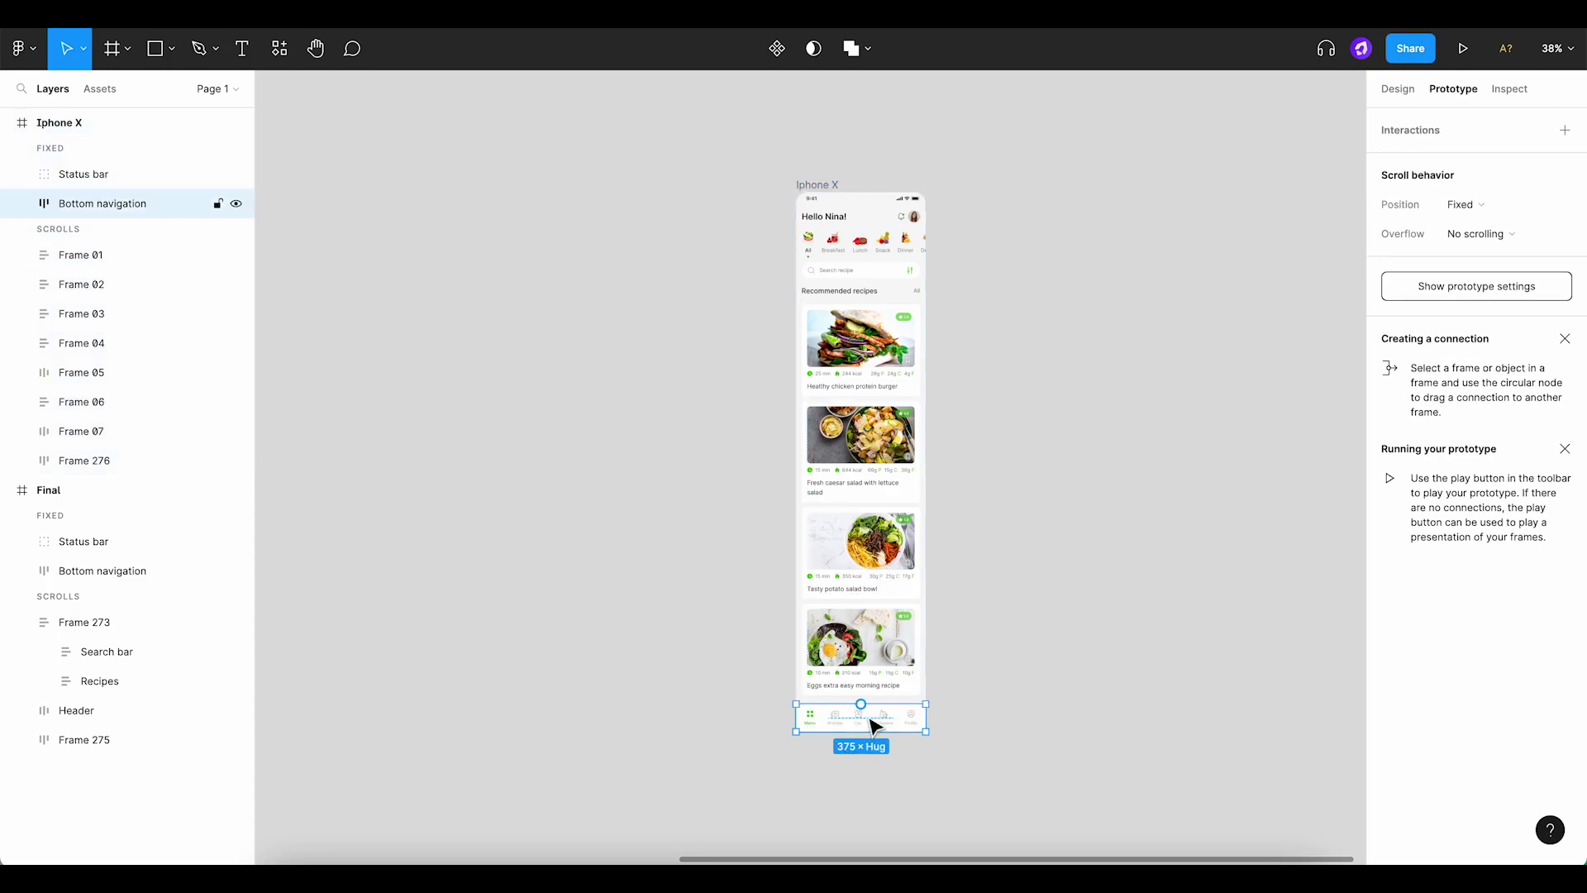
{"action": "left_click", "coordinate": [1396, 89]}
{"action": "left_click_drag", "start_coordinate": [885, 719], "coordinate": [698, 702]}
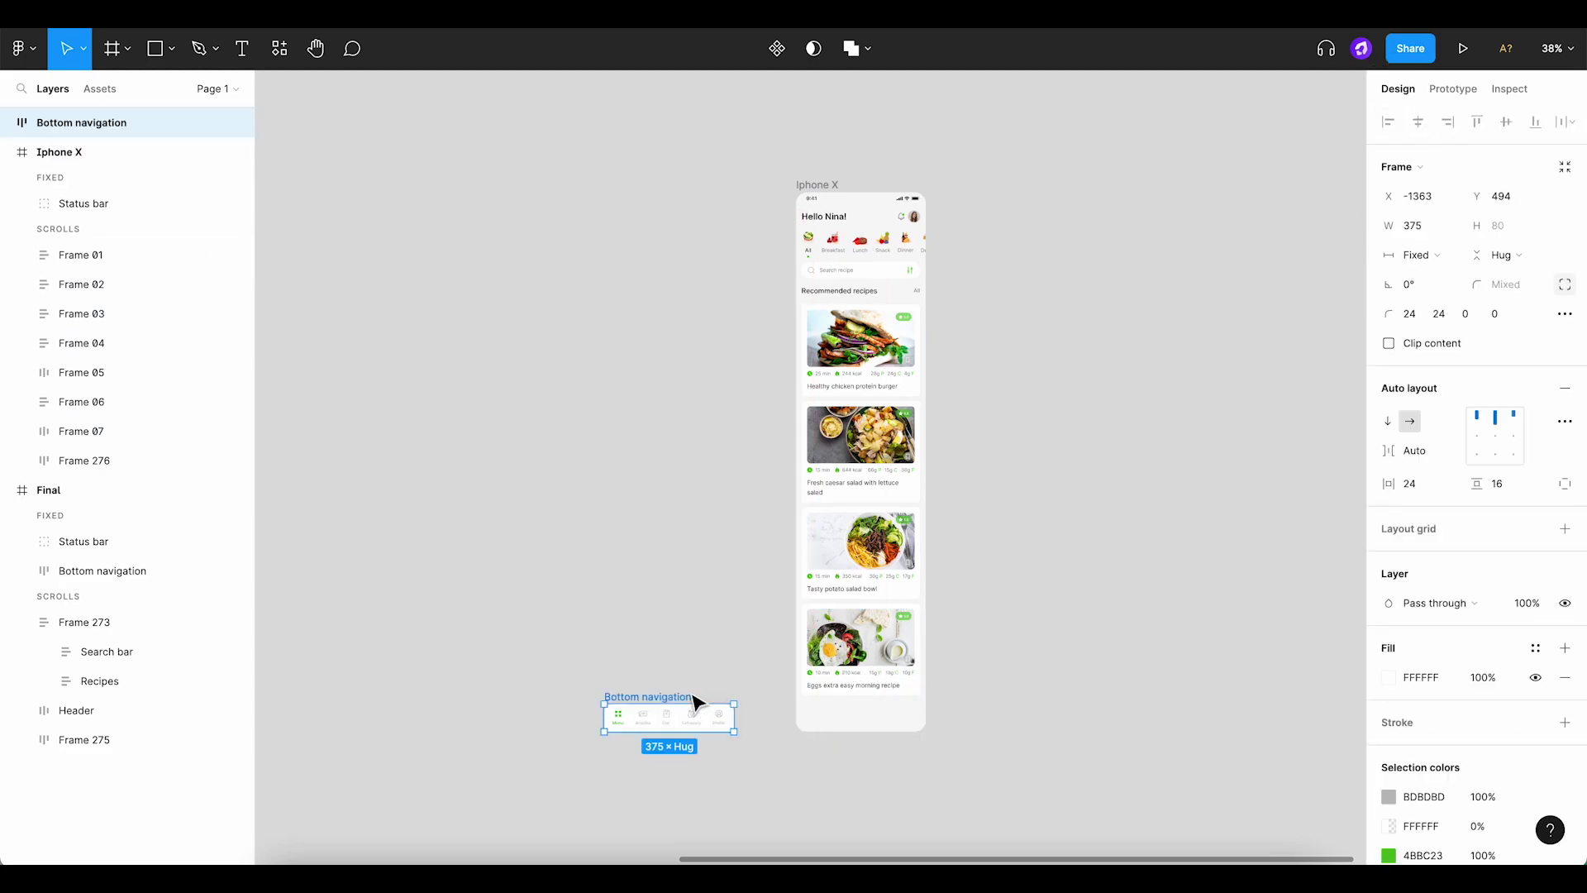
Shorten the Iphone X frame's height so it measures 375 × 812
{"action": "left_click", "coordinate": [850, 190]}
{"action": "left_click_drag", "start_coordinate": [829, 732], "coordinate": [827, 483]}
{"action": "scroll", "coordinate": [815, 482], "scroll_direction": "up", "scroll_amount": 5}
{"action": "scroll", "coordinate": [888, 576], "scroll_direction": "down", "scroll_amount": 3}
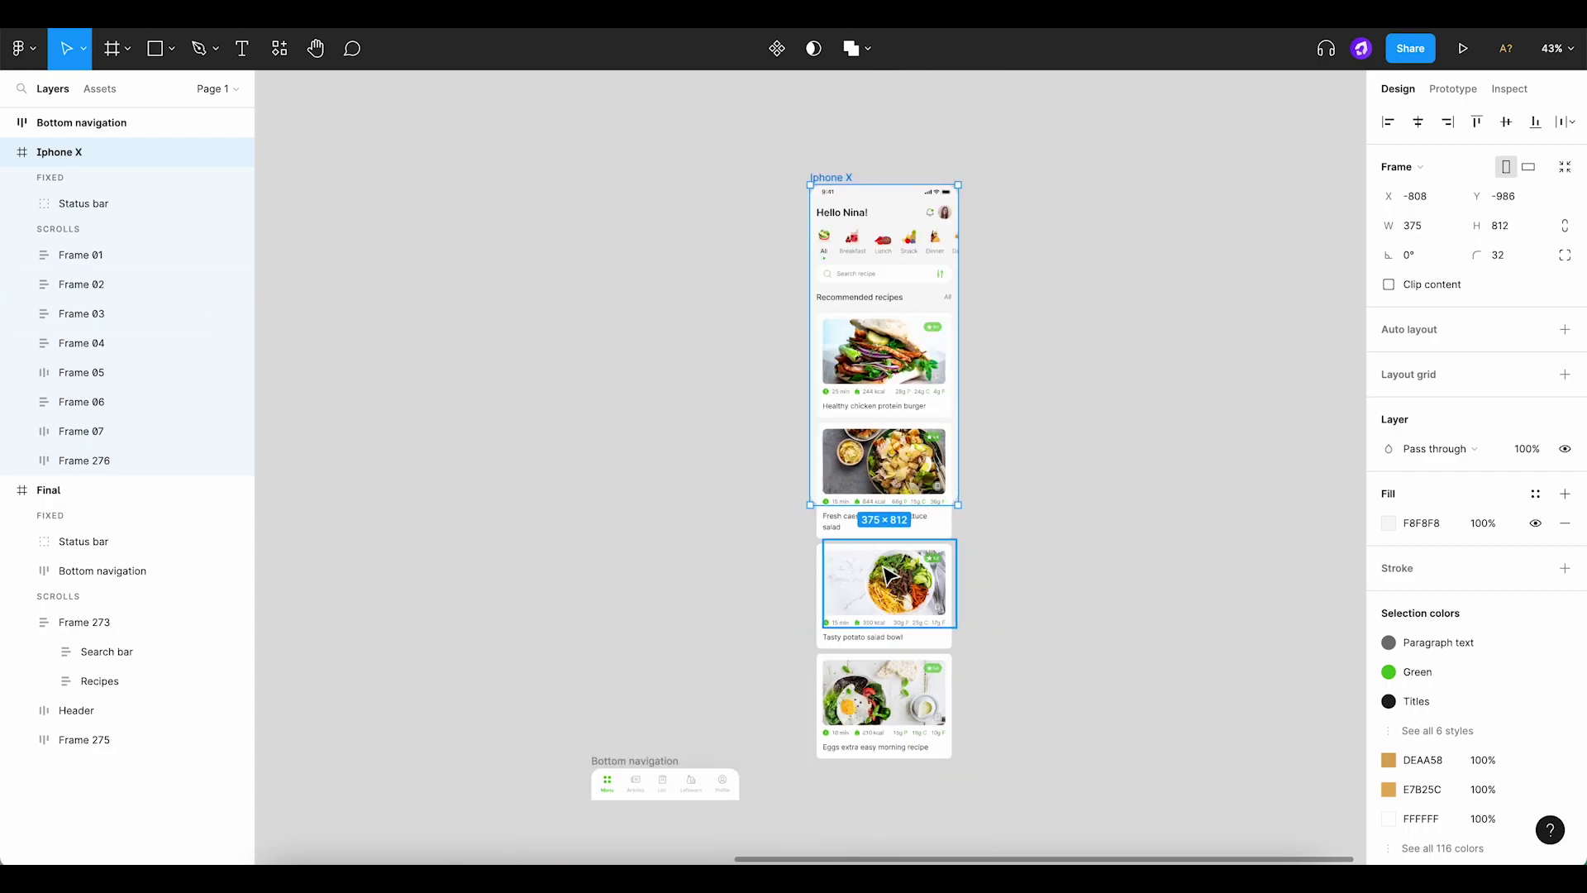
Drop Bottom navigation into Iphone X, aligned horizontally centred and to the bottom (X 0, Y 732)
{"action": "scroll", "coordinate": [888, 576], "scroll_direction": "down", "scroll_amount": 3}
{"action": "left_click", "coordinate": [755, 516]}
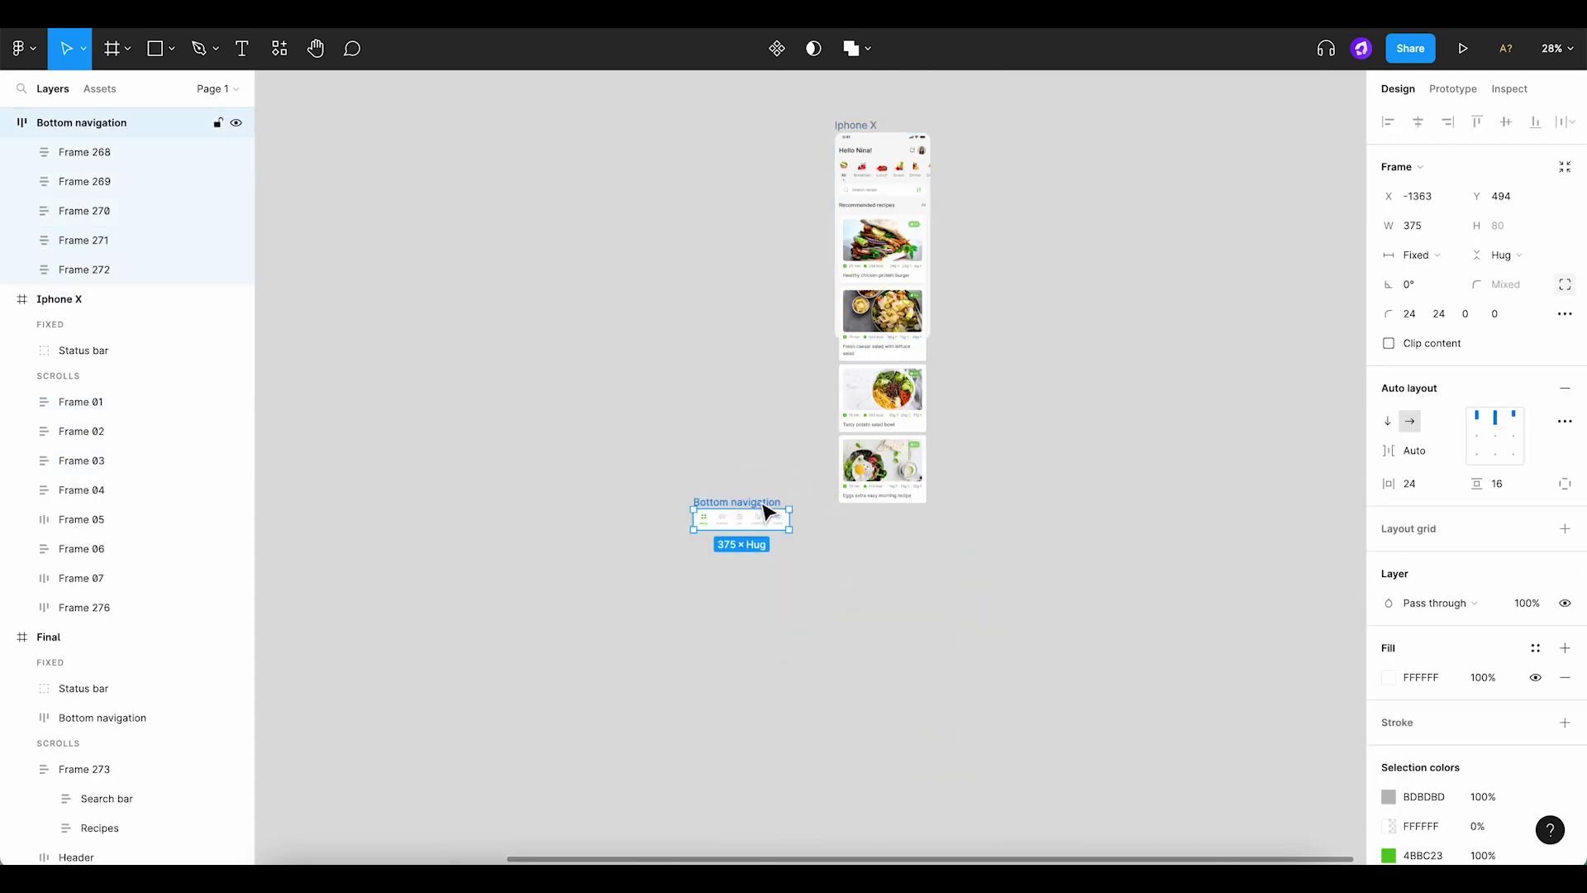
{"action": "left_click_drag", "start_coordinate": [769, 513], "coordinate": [909, 309]}
{"action": "scroll", "coordinate": [909, 310], "scroll_direction": "up", "scroll_amount": 2}
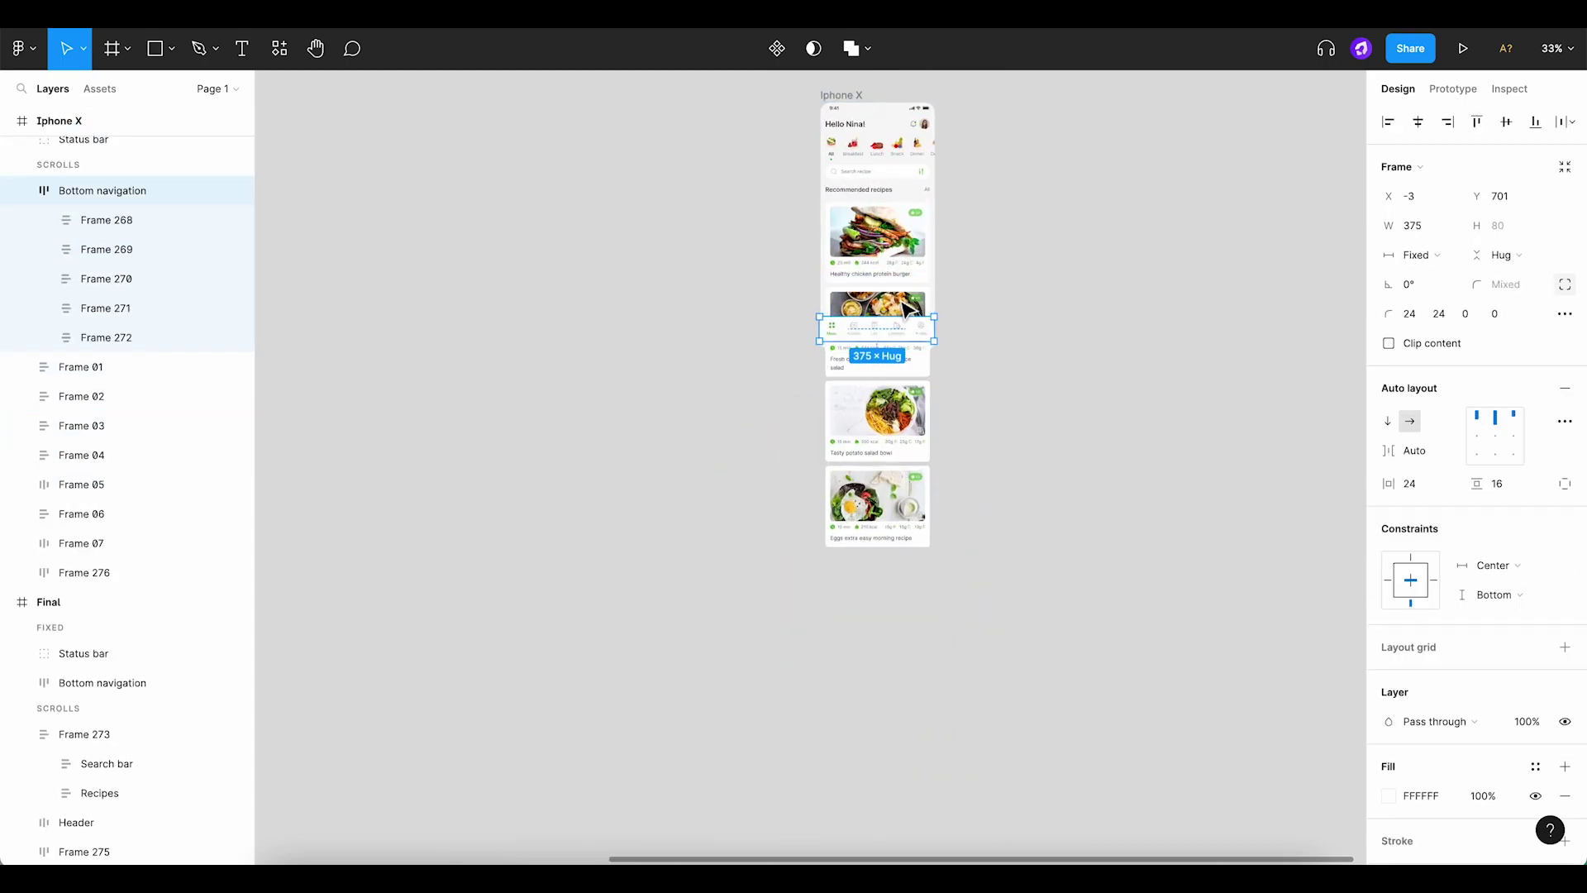
{"action": "scroll", "coordinate": [909, 310], "scroll_direction": "up", "scroll_amount": 5}
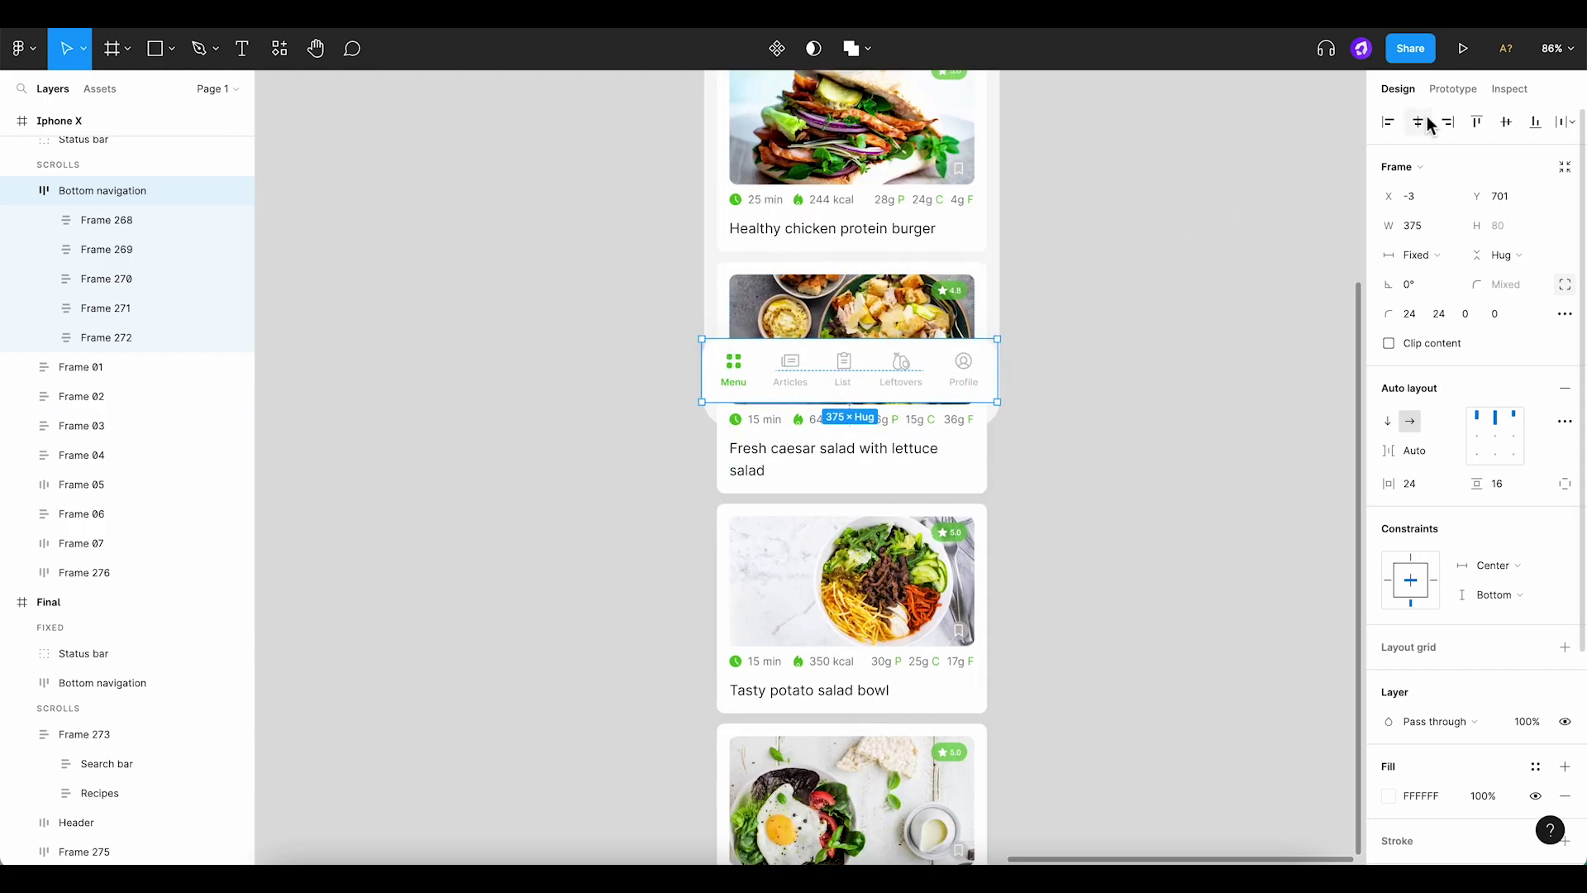
{"action": "left_click", "coordinate": [1419, 123]}
{"action": "left_click", "coordinate": [1534, 122]}
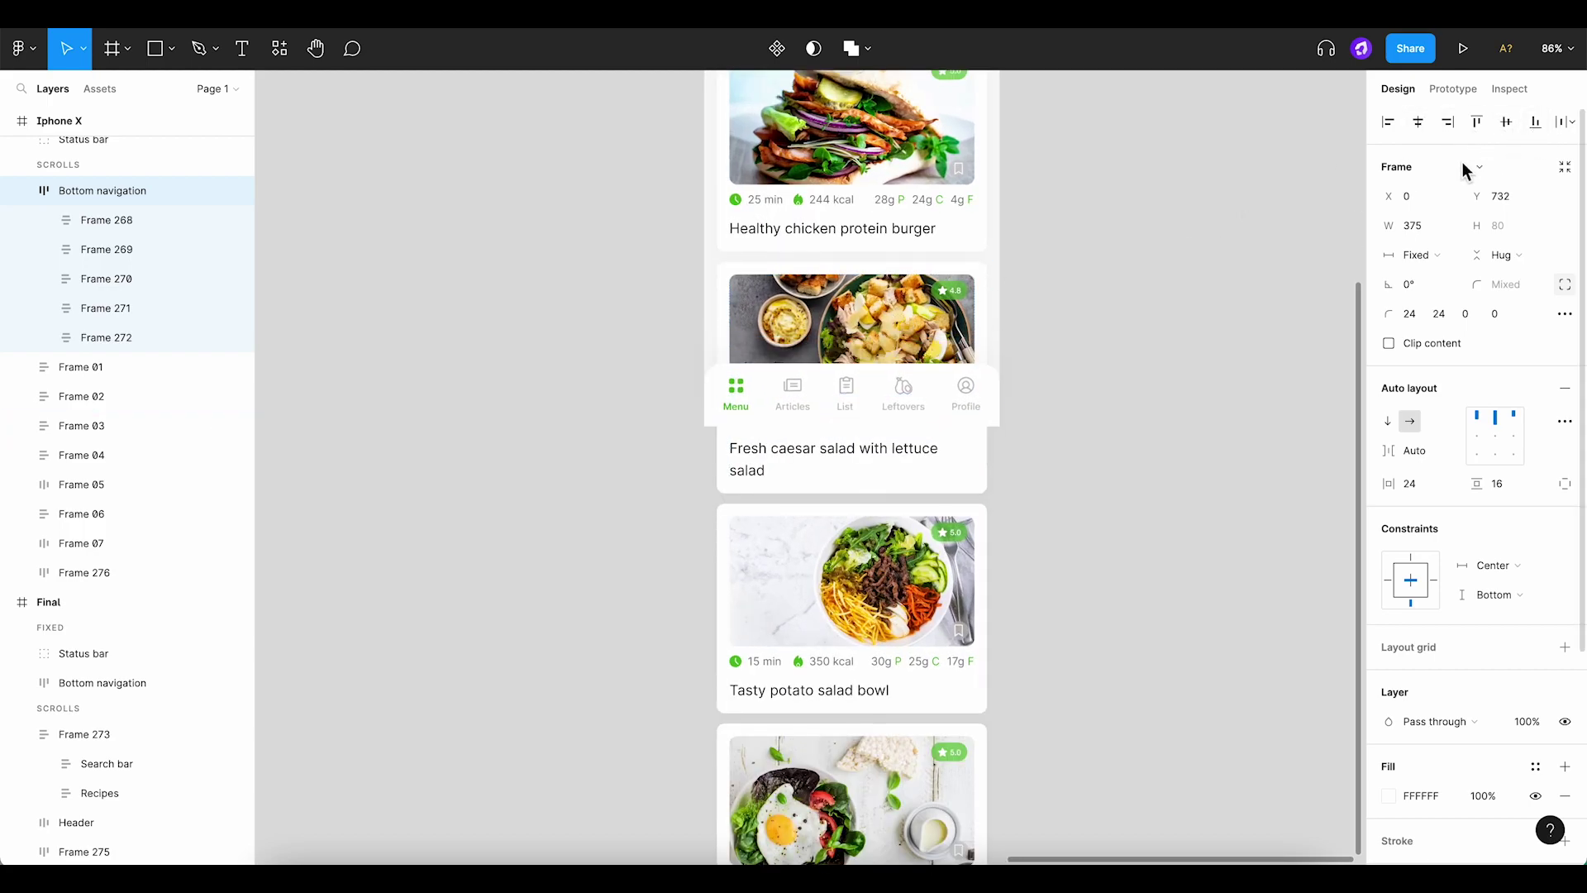
{"action": "left_click", "coordinate": [1193, 304]}
{"action": "scroll", "coordinate": [1169, 326], "scroll_direction": "up", "scroll_amount": 4}
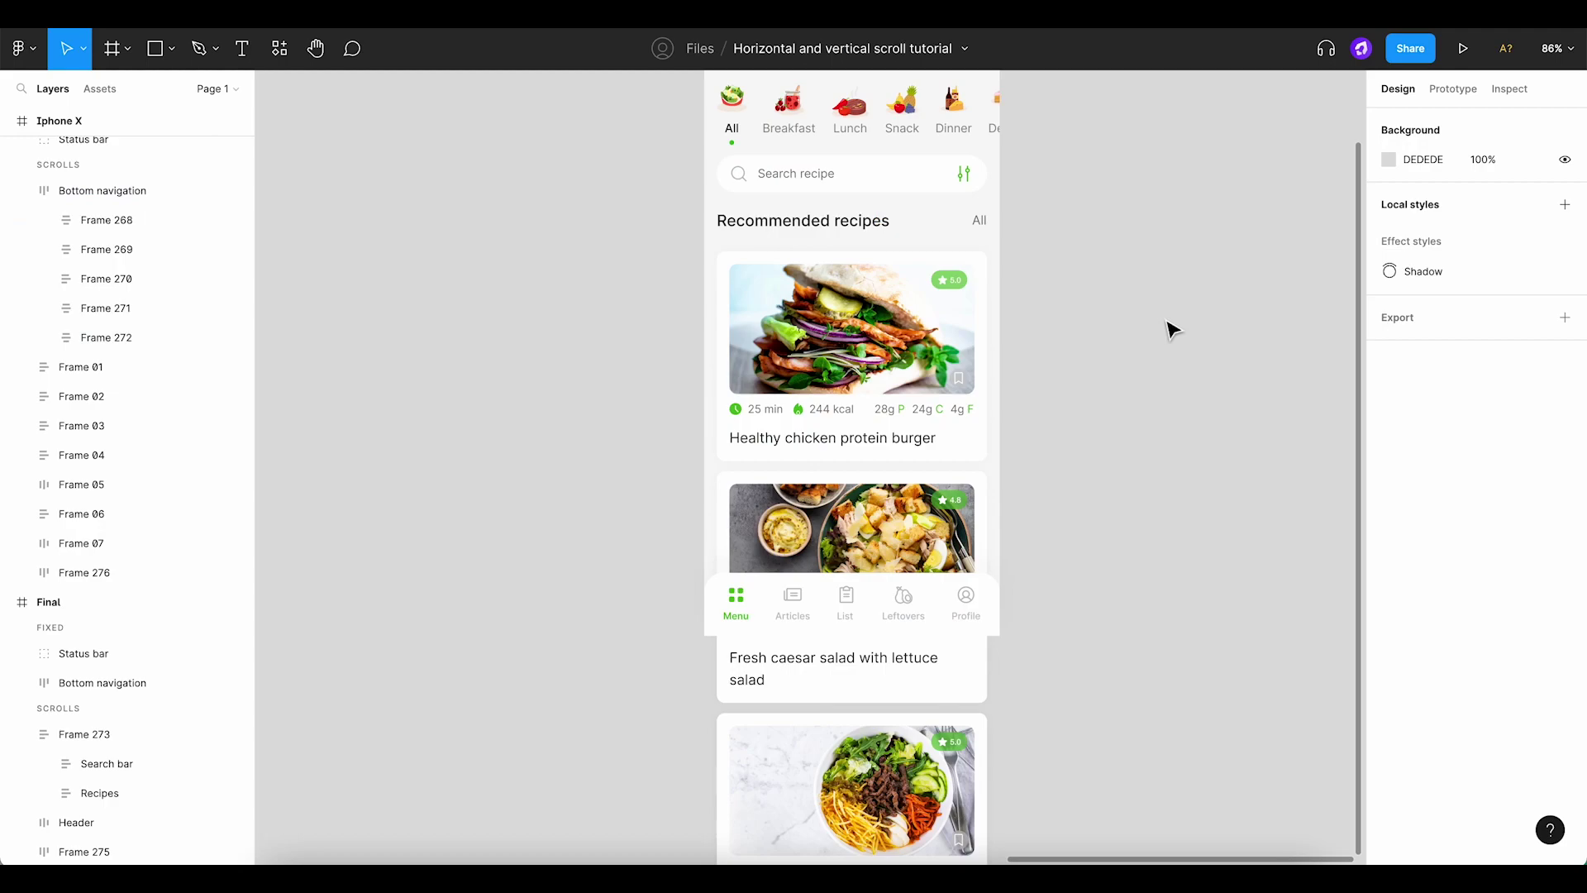
{"action": "scroll", "coordinate": [1170, 327], "scroll_direction": "down", "scroll_amount": 3}
{"action": "scroll", "coordinate": [1074, 339], "scroll_direction": "up", "scroll_amount": 1}
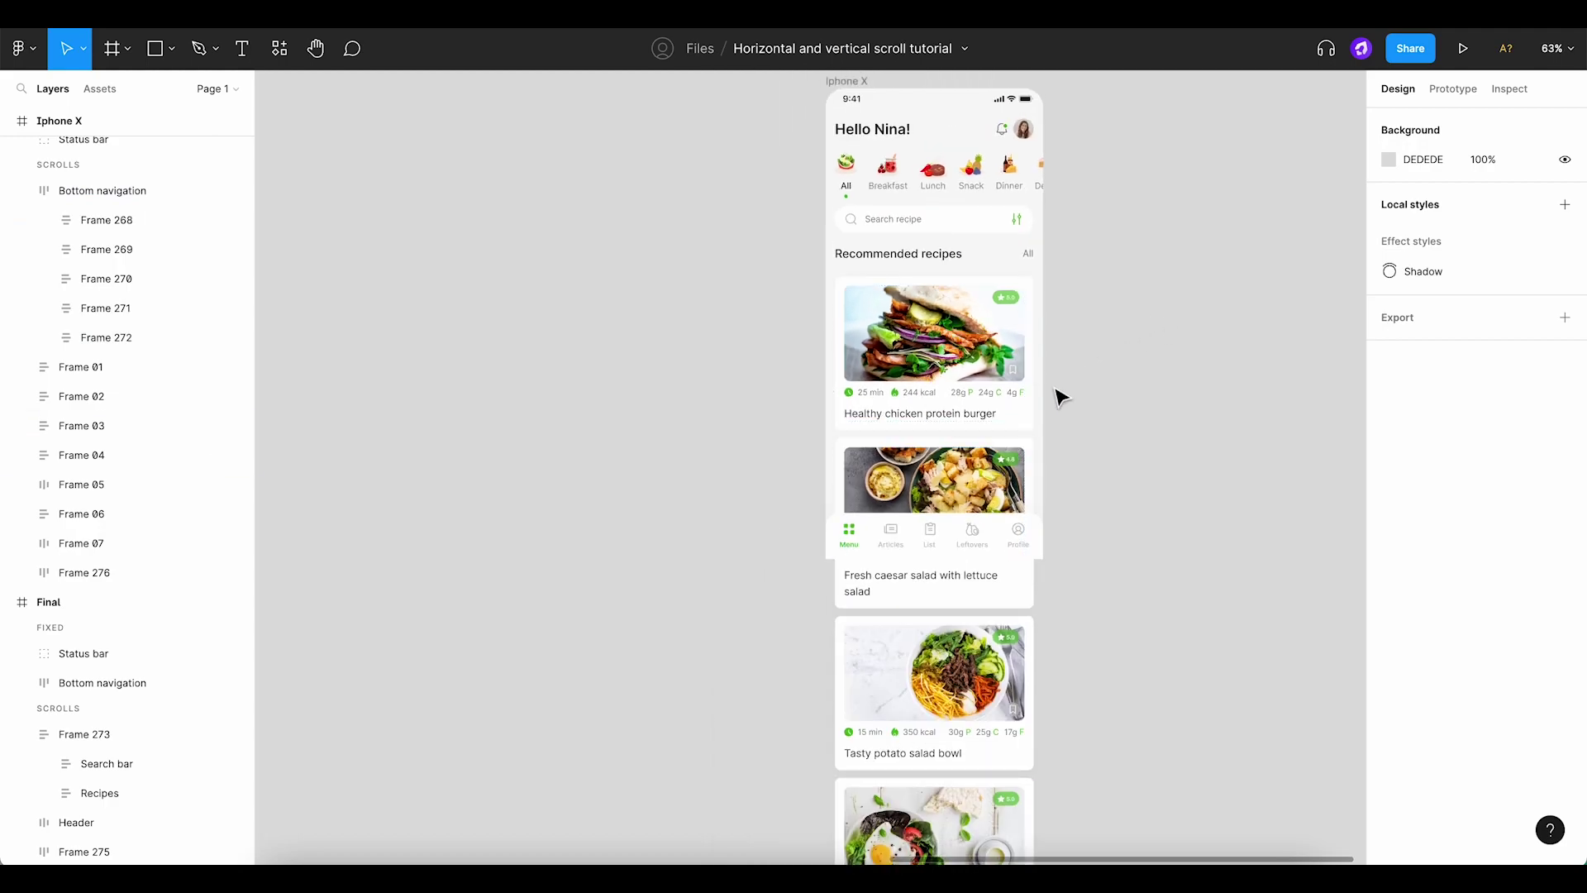
Wrap the burger, caesar salad, potato salad and eggs cards in auto layout Frame 277 with clipping
{"action": "left_click", "coordinate": [957, 418]}
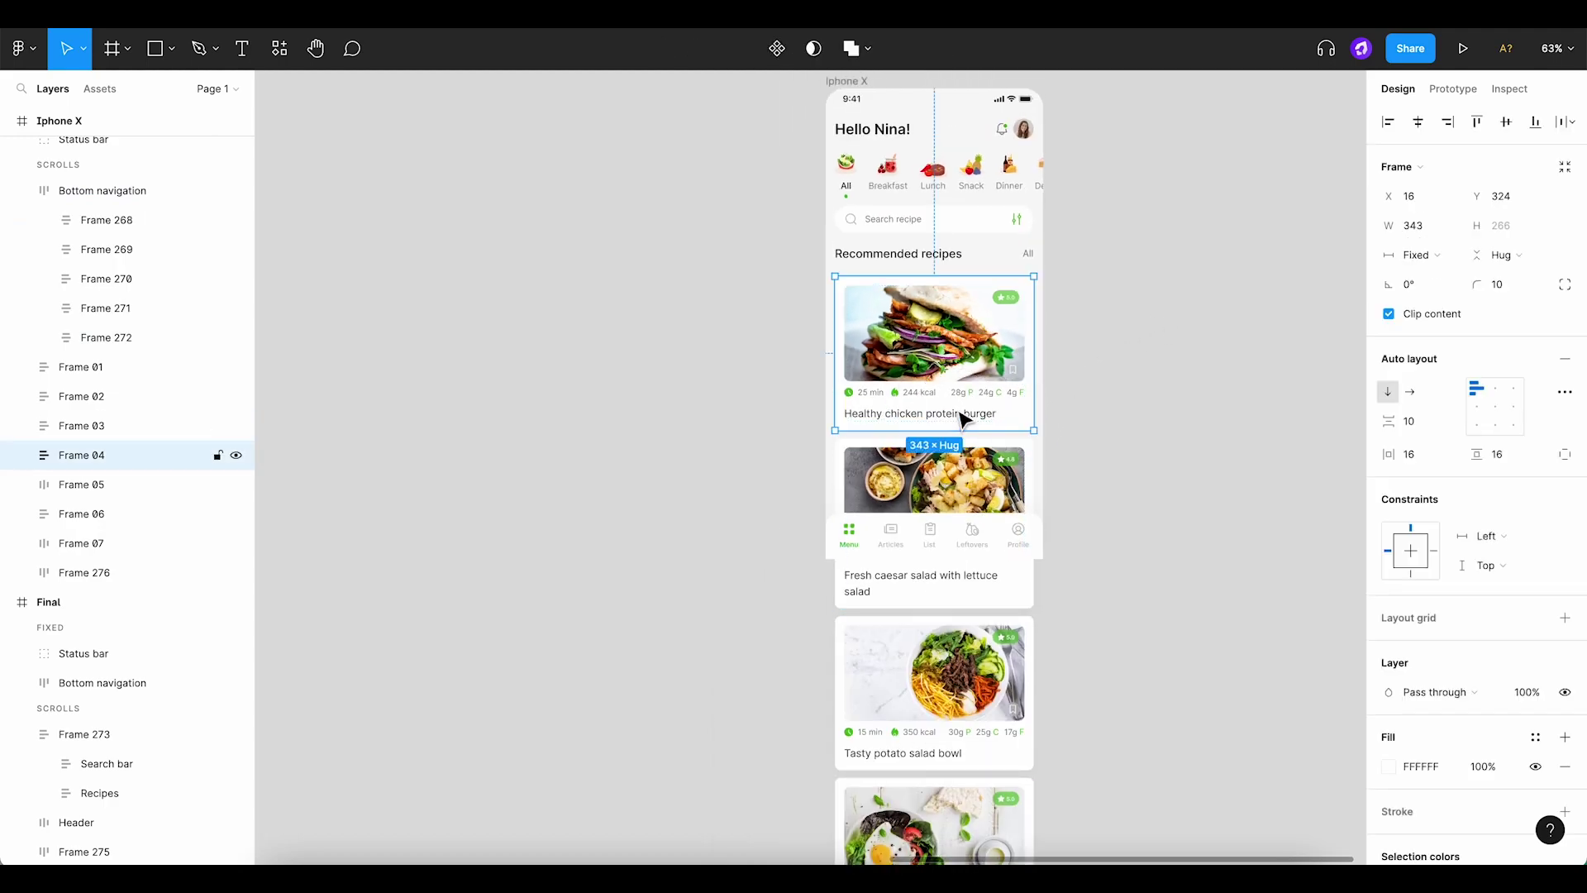
{"action": "left_click", "coordinate": [975, 473], "text": "shift"}
{"action": "left_click", "coordinate": [971, 624], "text": "shift"}
{"action": "scroll", "coordinate": [983, 727], "scroll_direction": "down", "scroll_amount": 2}
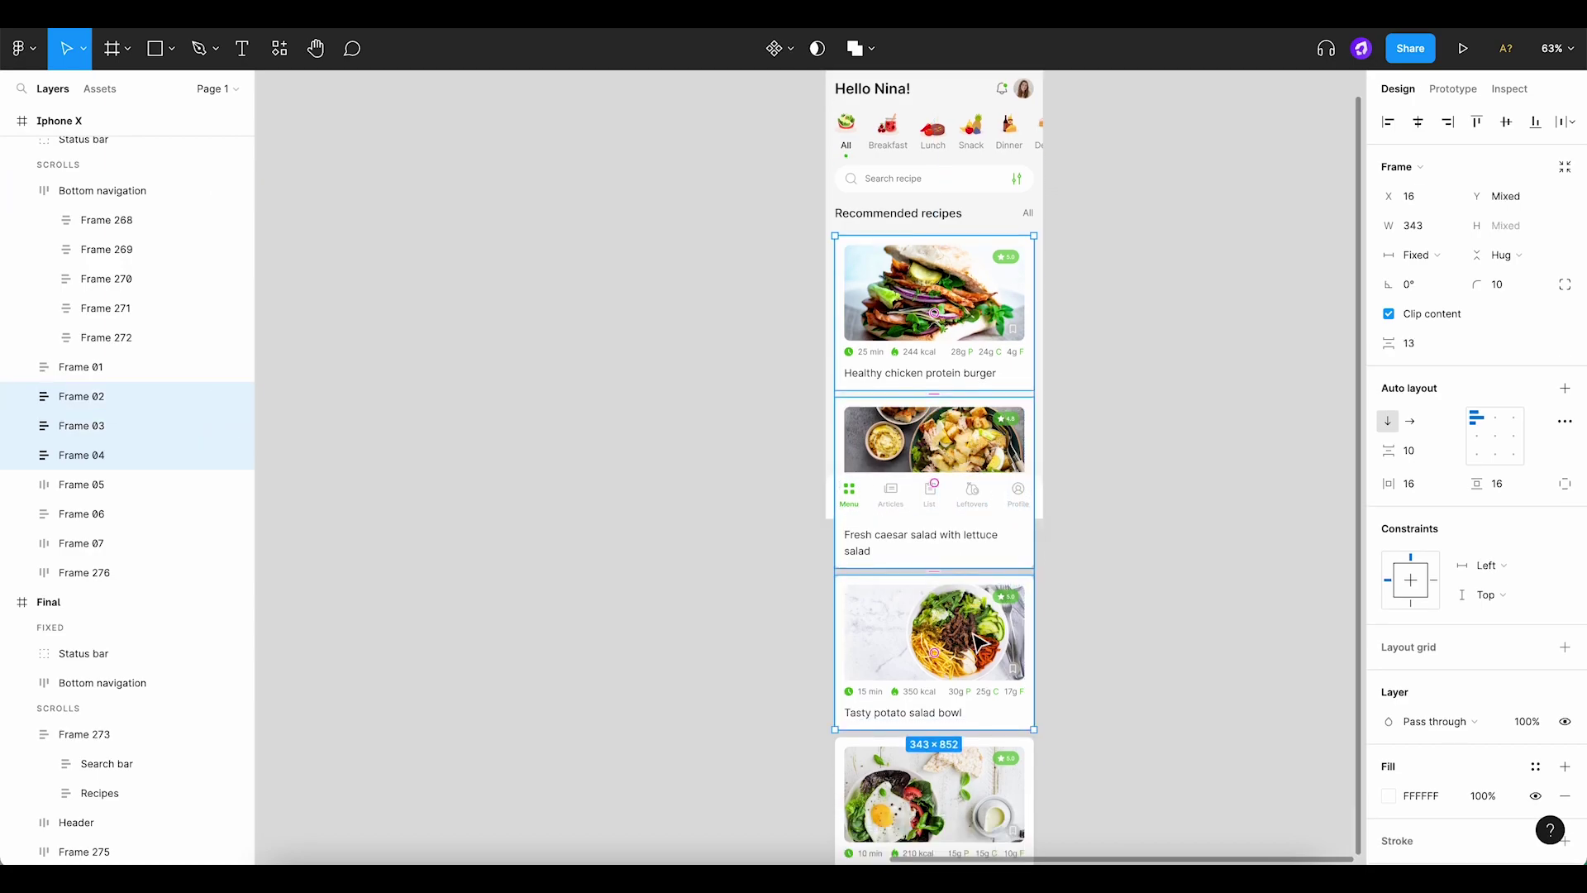
{"action": "left_click", "coordinate": [1024, 759], "text": "shift"}
{"action": "scroll", "coordinate": [1055, 704], "scroll_direction": "down", "scroll_amount": 3}
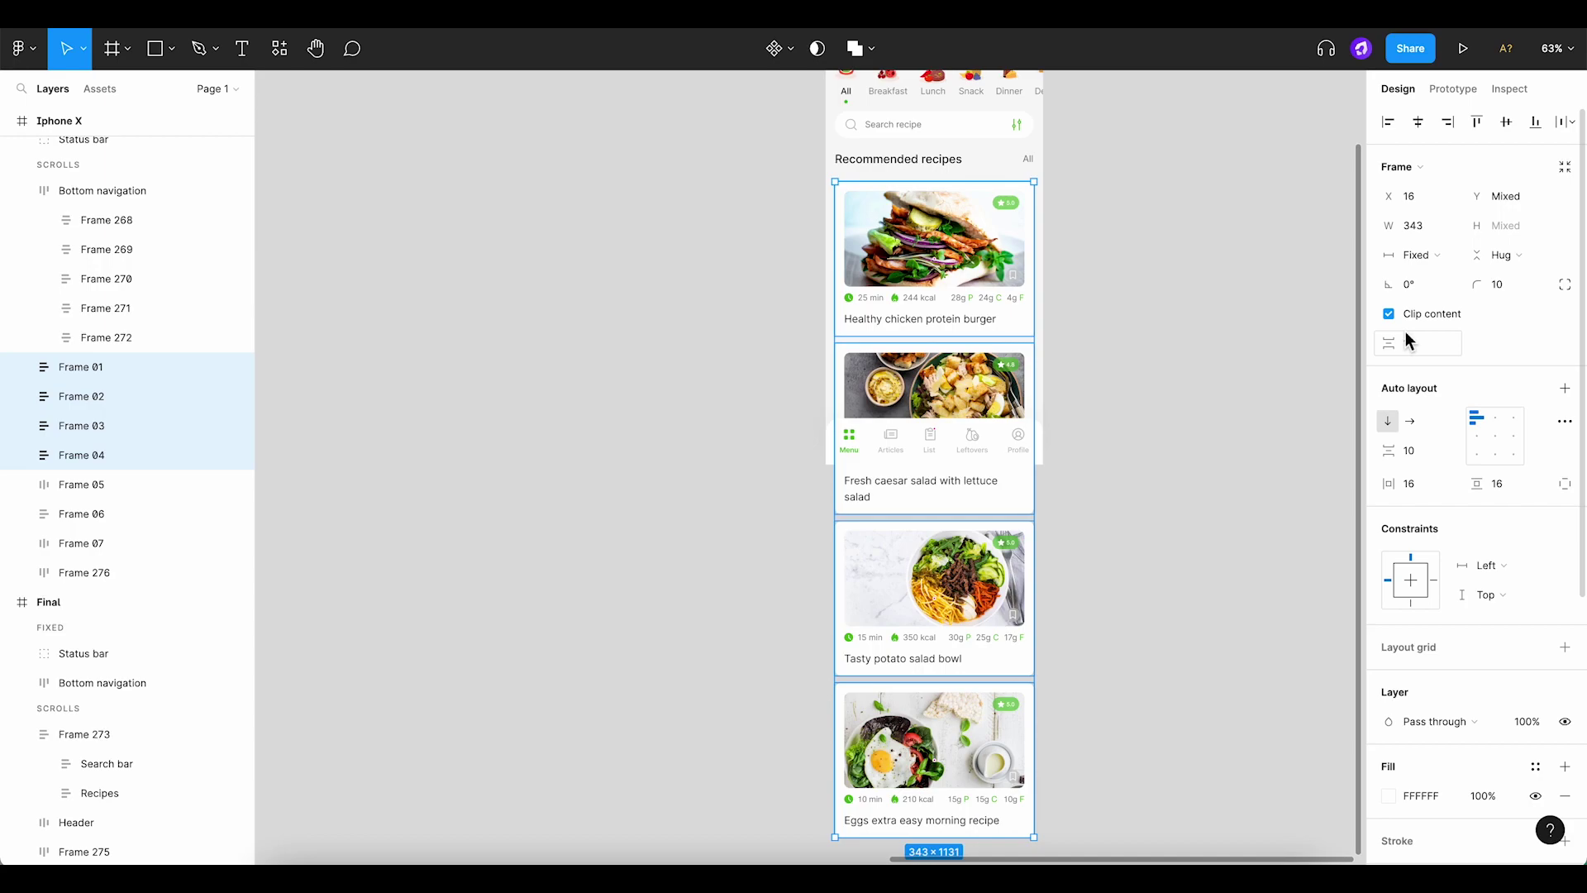
{"action": "key", "text": "shift+a"}
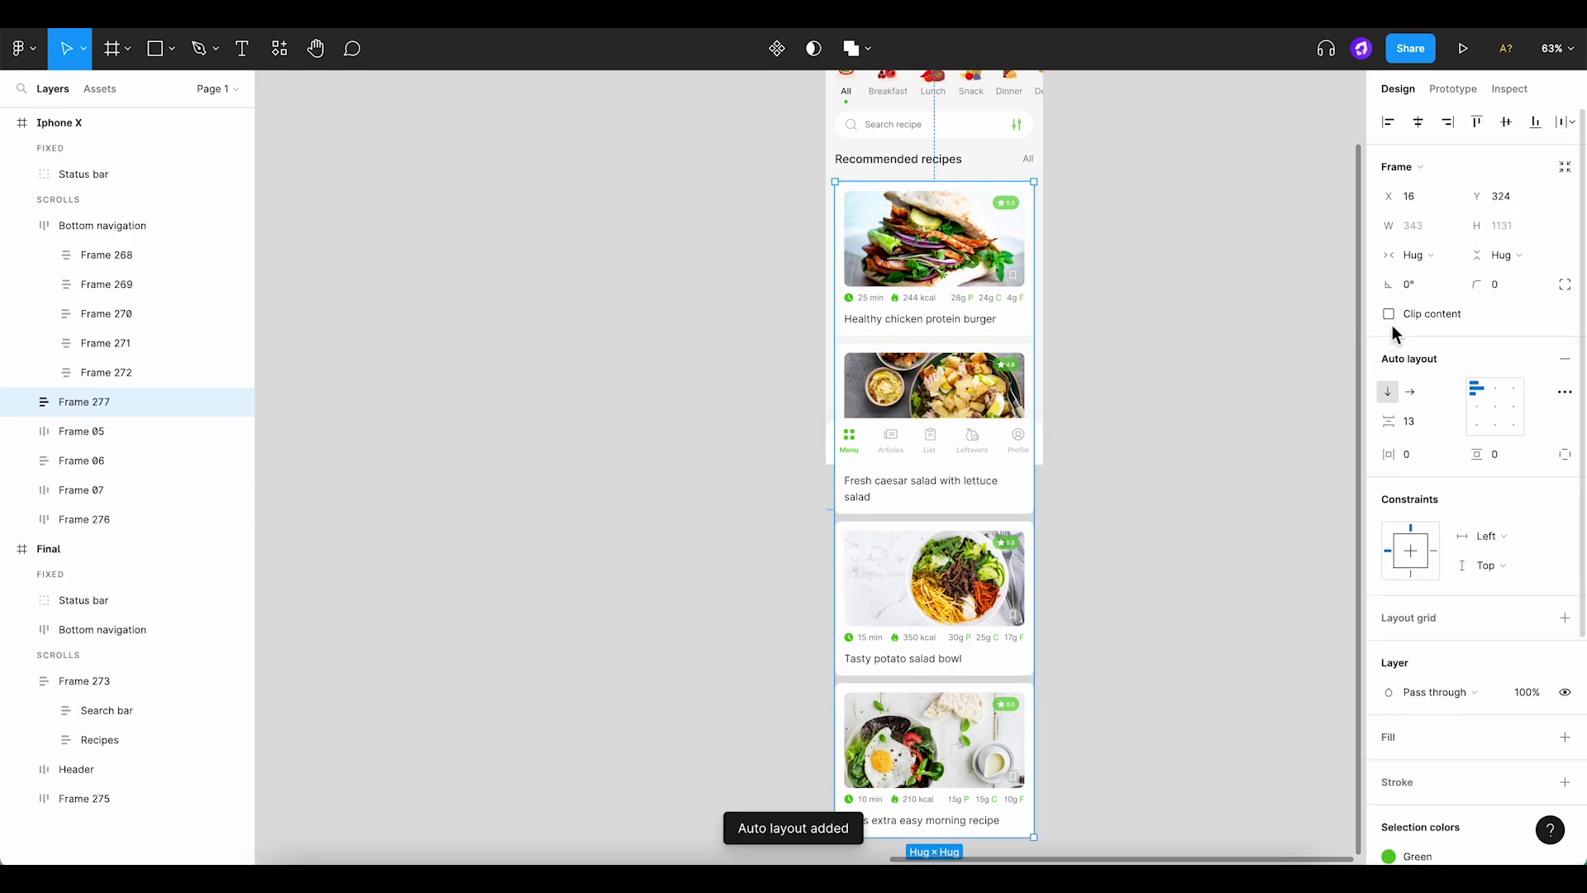
{"action": "left_click", "coordinate": [1392, 317]}
{"action": "scroll", "coordinate": [1087, 450], "scroll_direction": "down", "scroll_amount": 3}
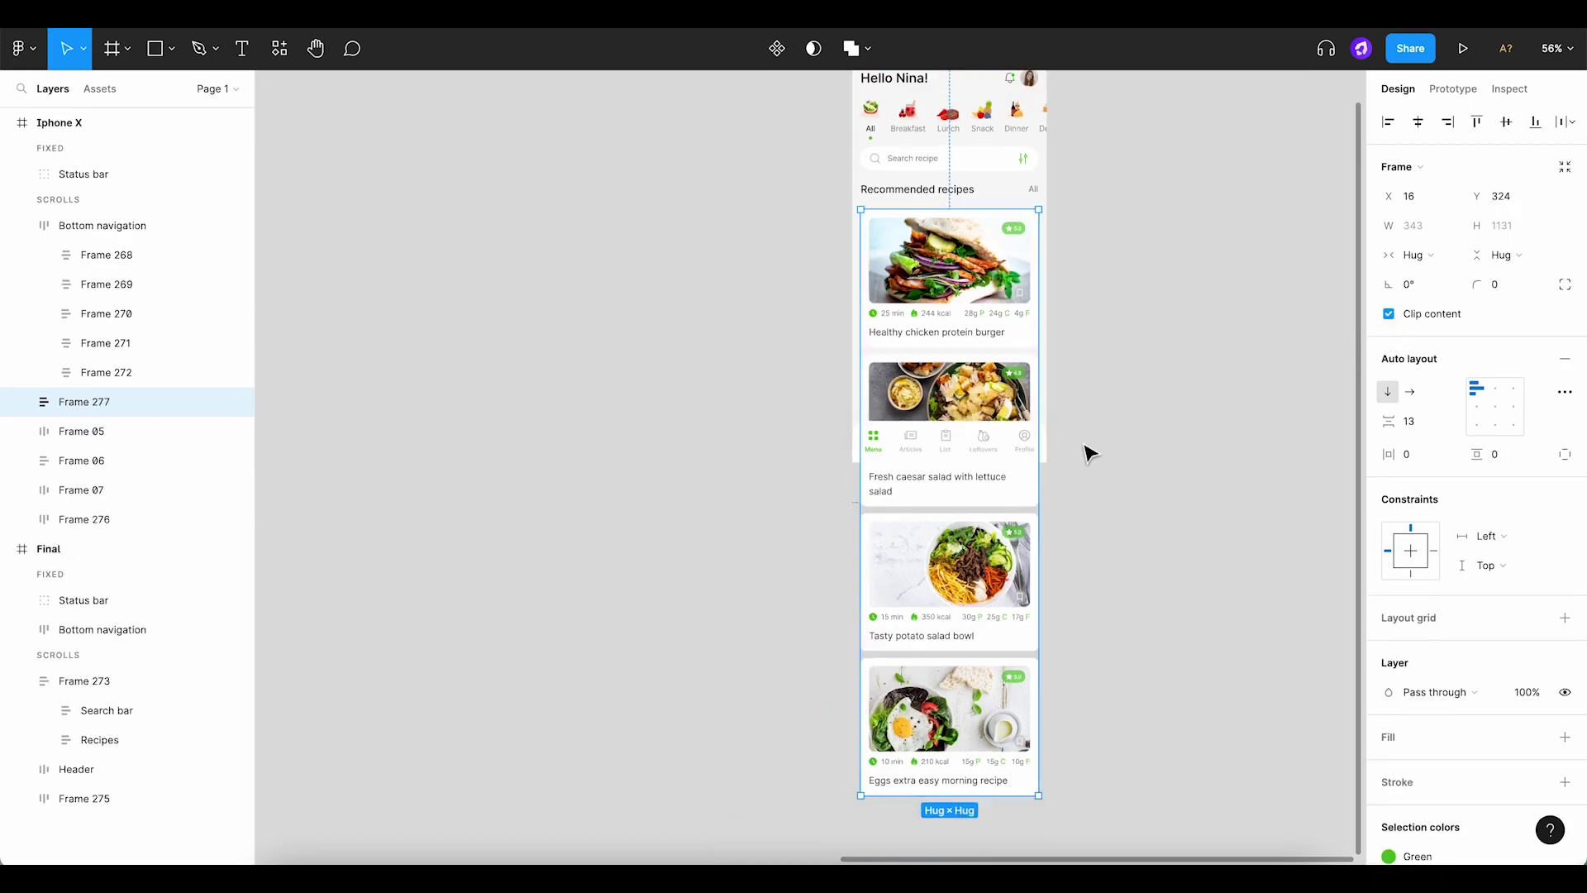
Turn on Clip content for the Iphone X frame, then reselect the recipe card frame
{"action": "left_click", "coordinate": [905, 76]}
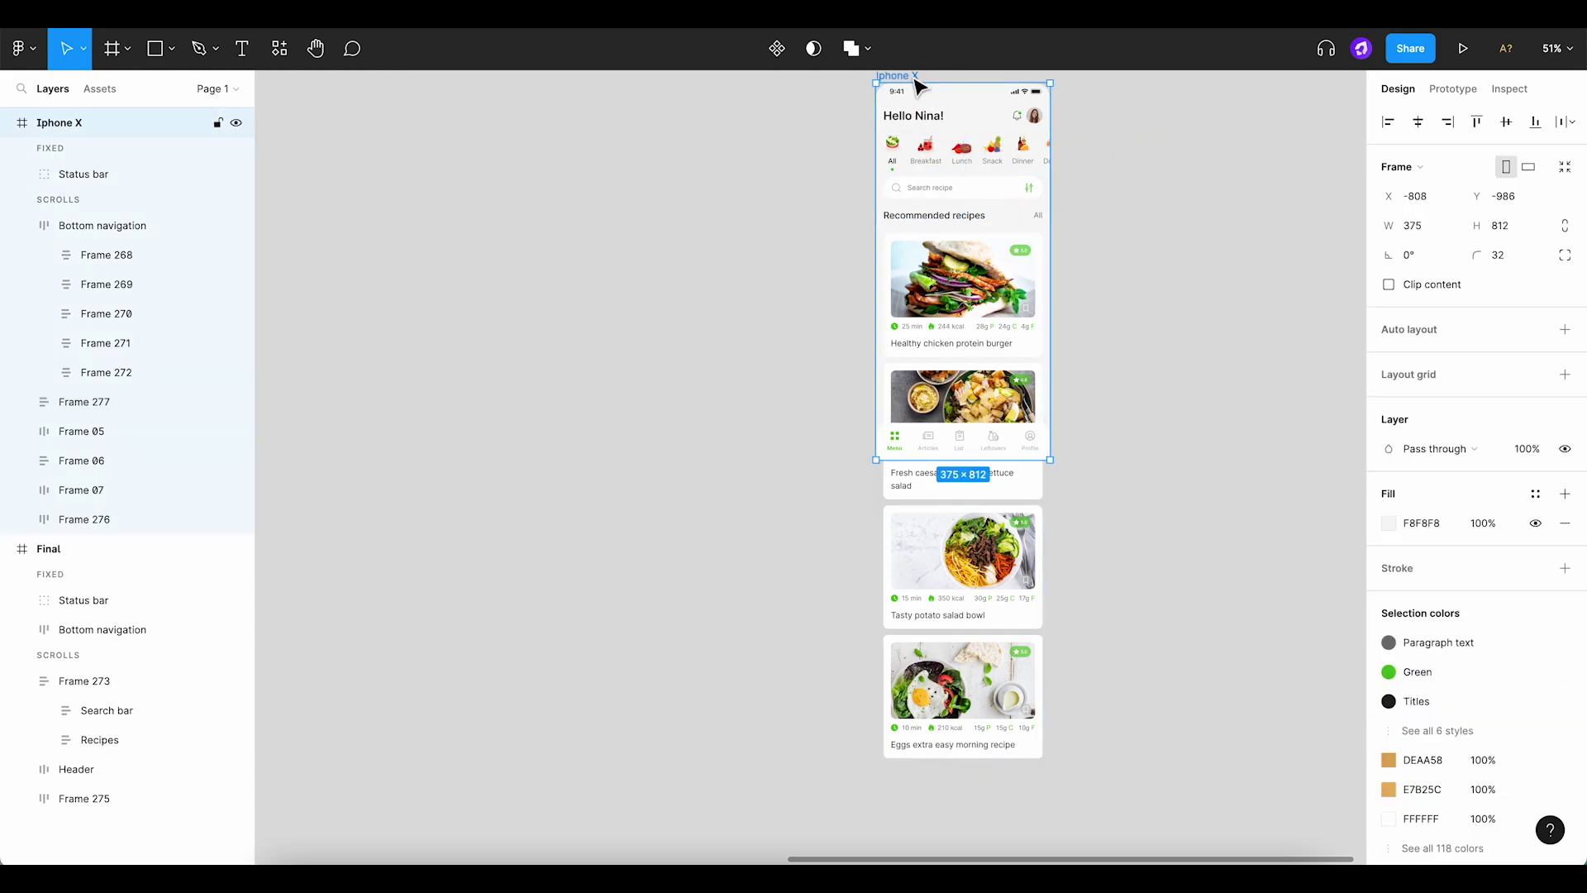
{"action": "left_click", "coordinate": [1389, 285]}
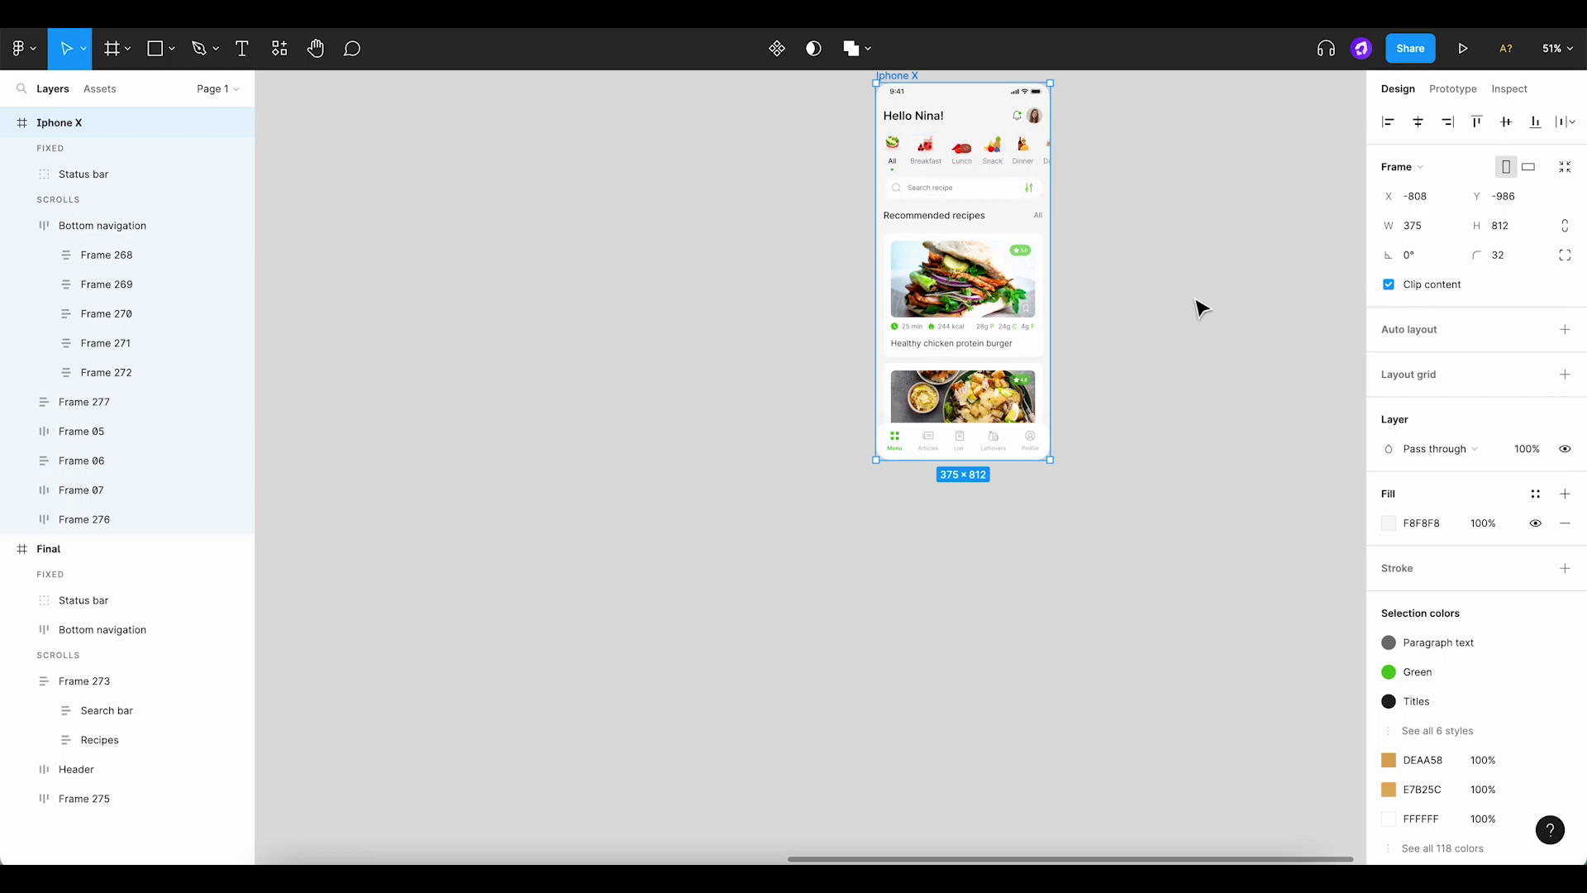
{"action": "left_click", "coordinate": [1087, 301]}
{"action": "left_click", "coordinate": [1025, 308]}
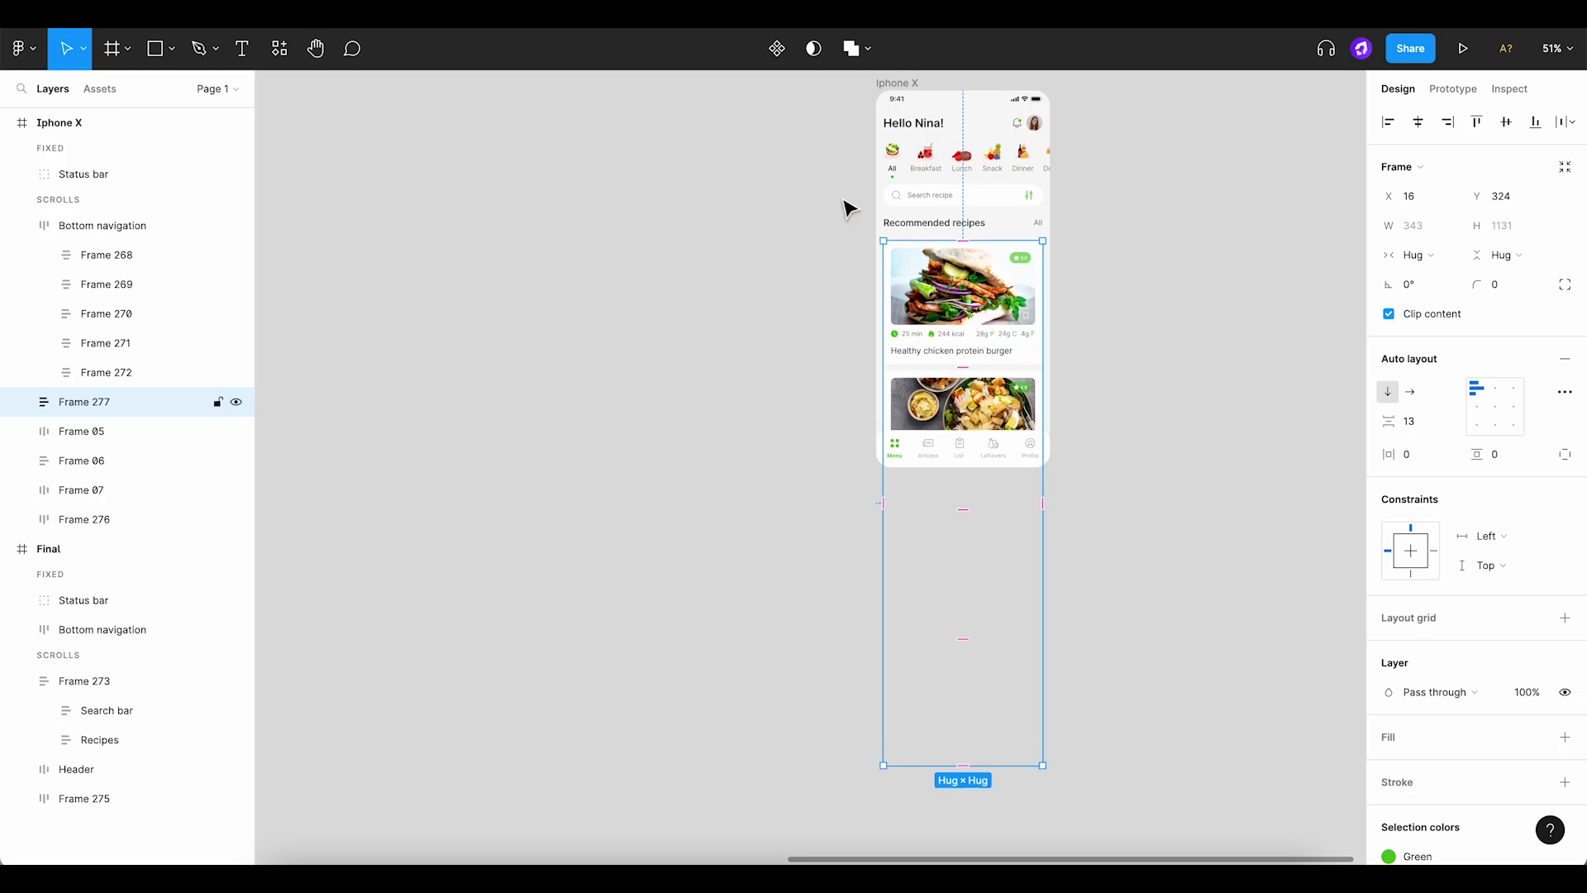
{"action": "key", "text": "ctrl+alt+Return"}
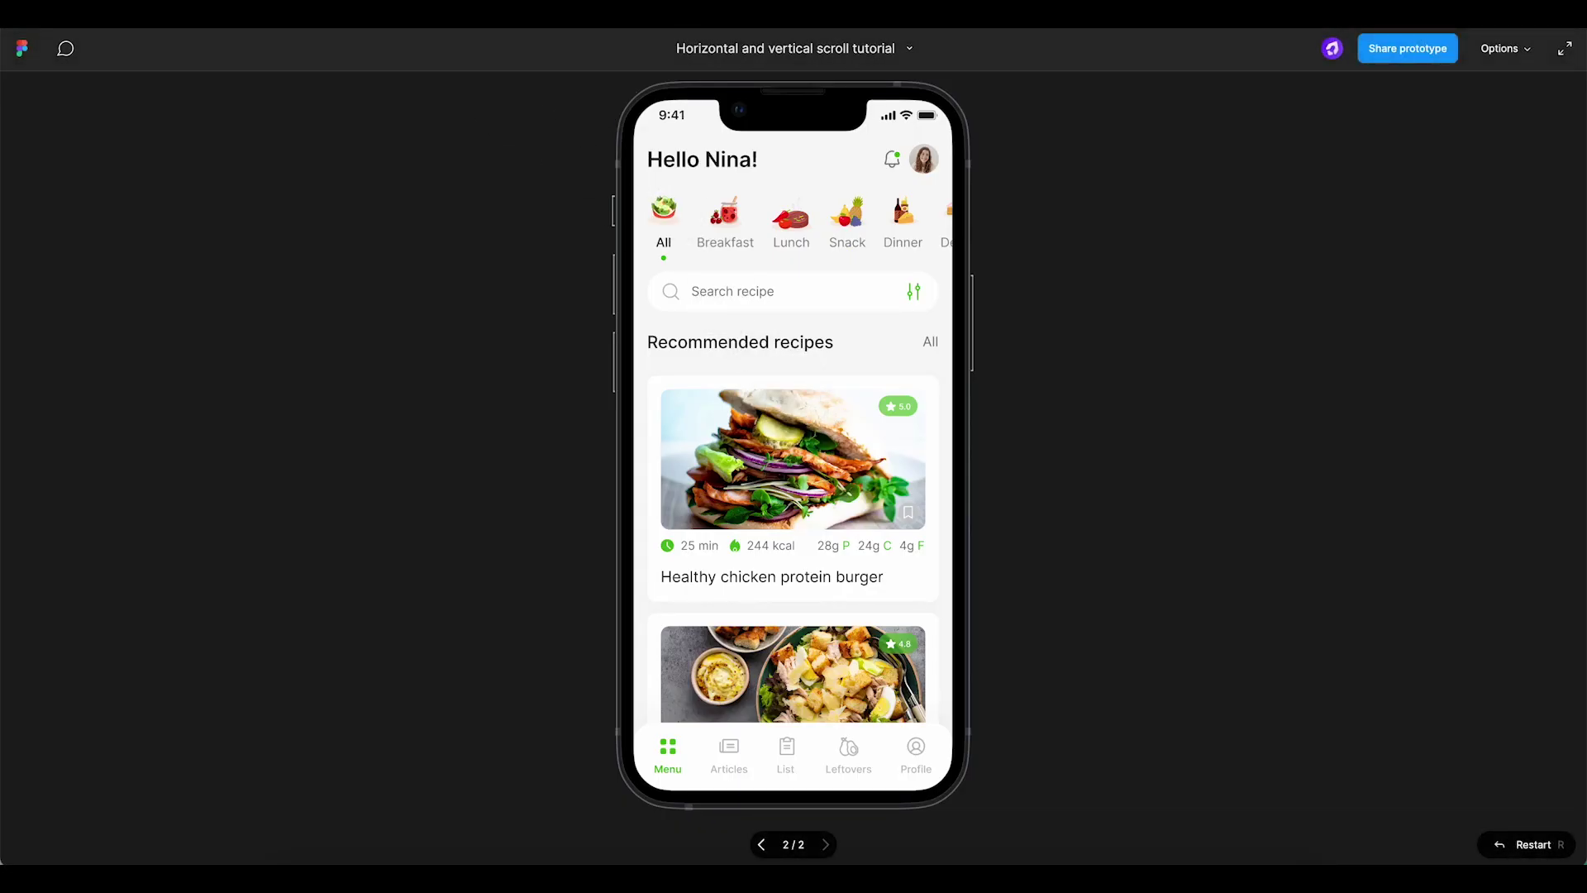
{"action": "key", "text": "Escape"}
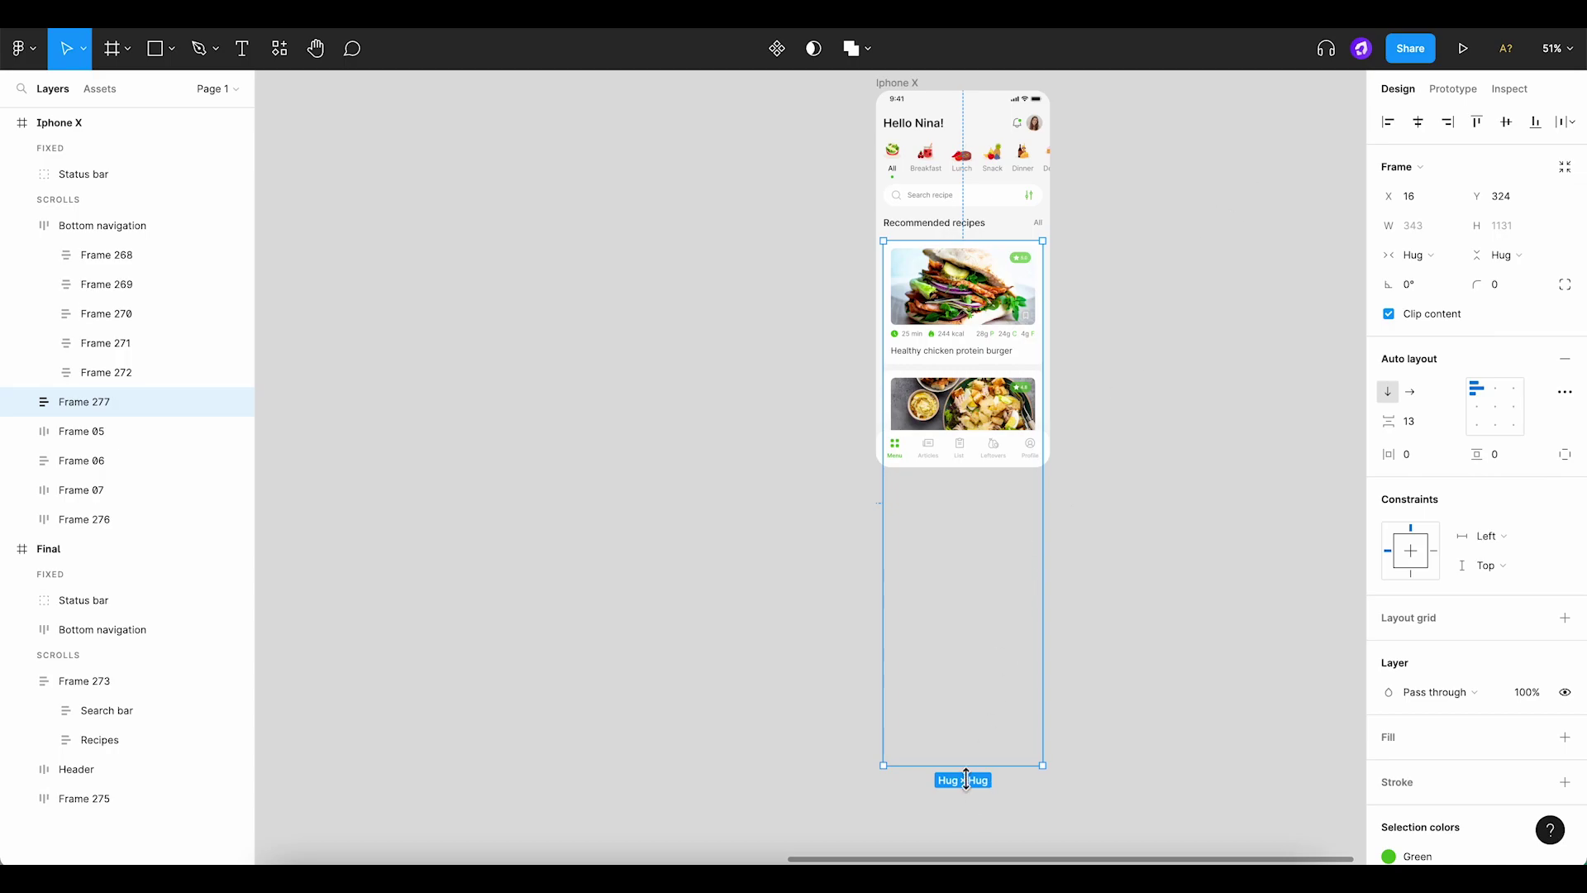
Fix Frame 277's height at 486 and set its prototype overflow to Vertical
{"action": "left_click_drag", "start_coordinate": [962, 776], "coordinate": [908, 475]}
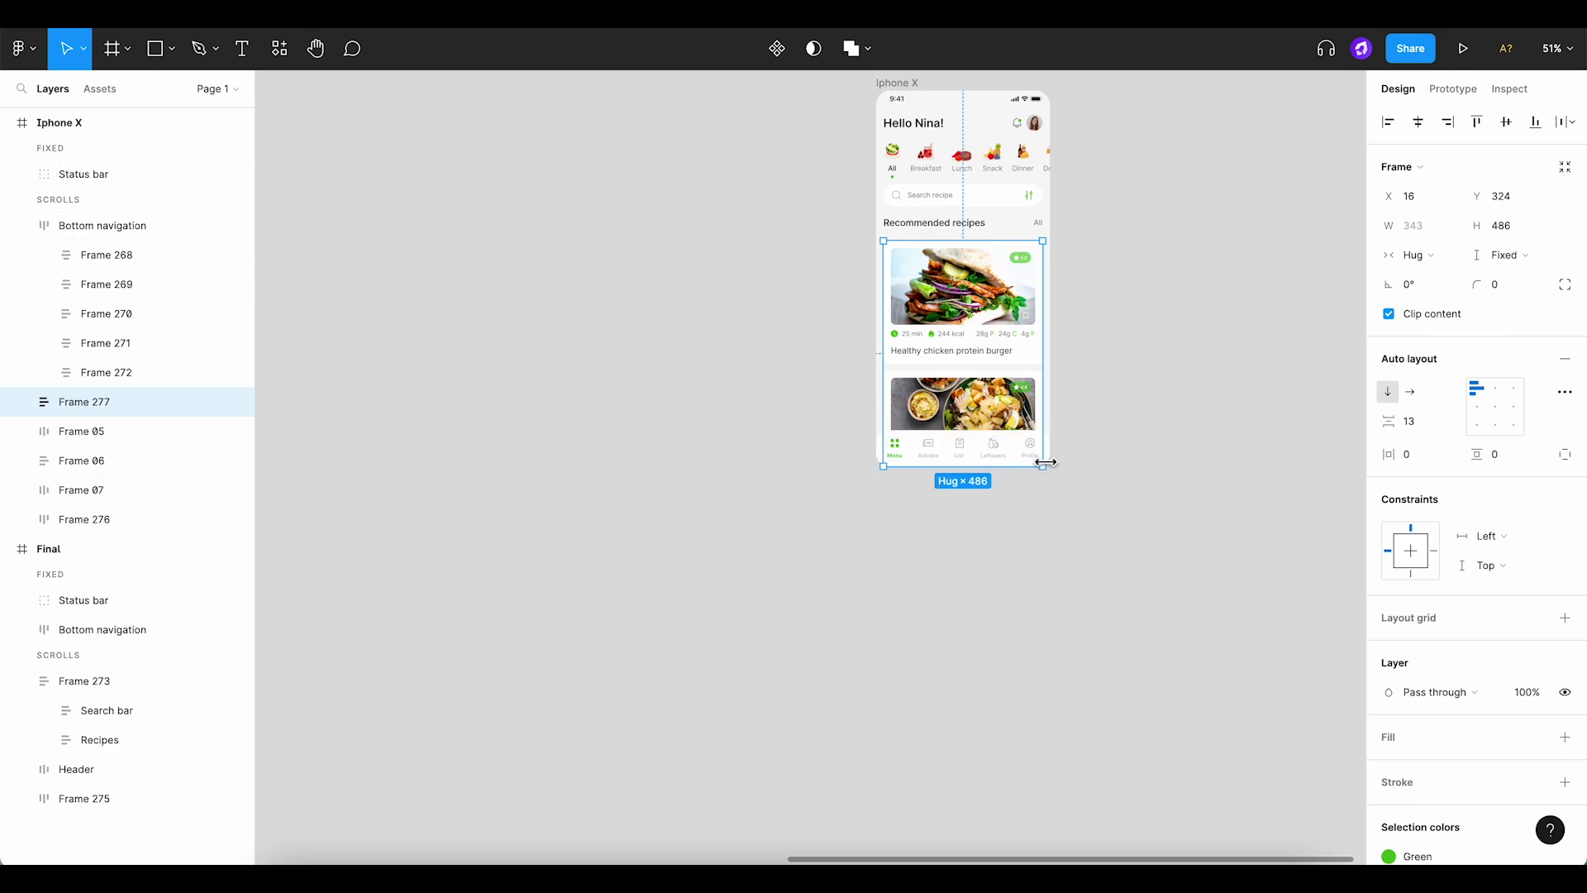
{"action": "left_click", "coordinate": [1446, 89]}
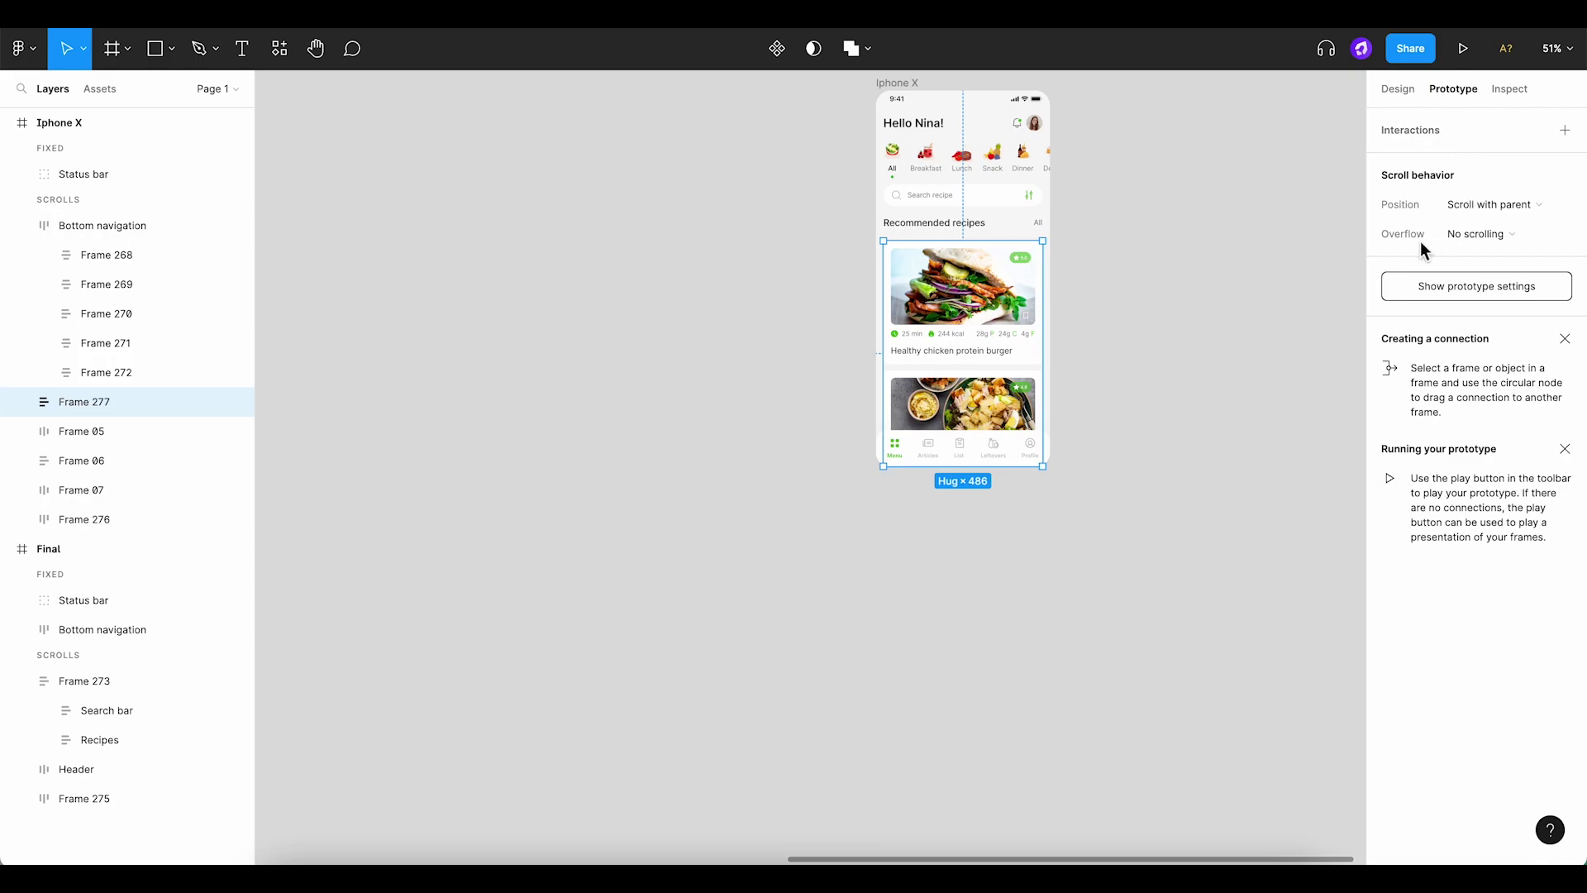
{"action": "left_click", "coordinate": [1479, 236]}
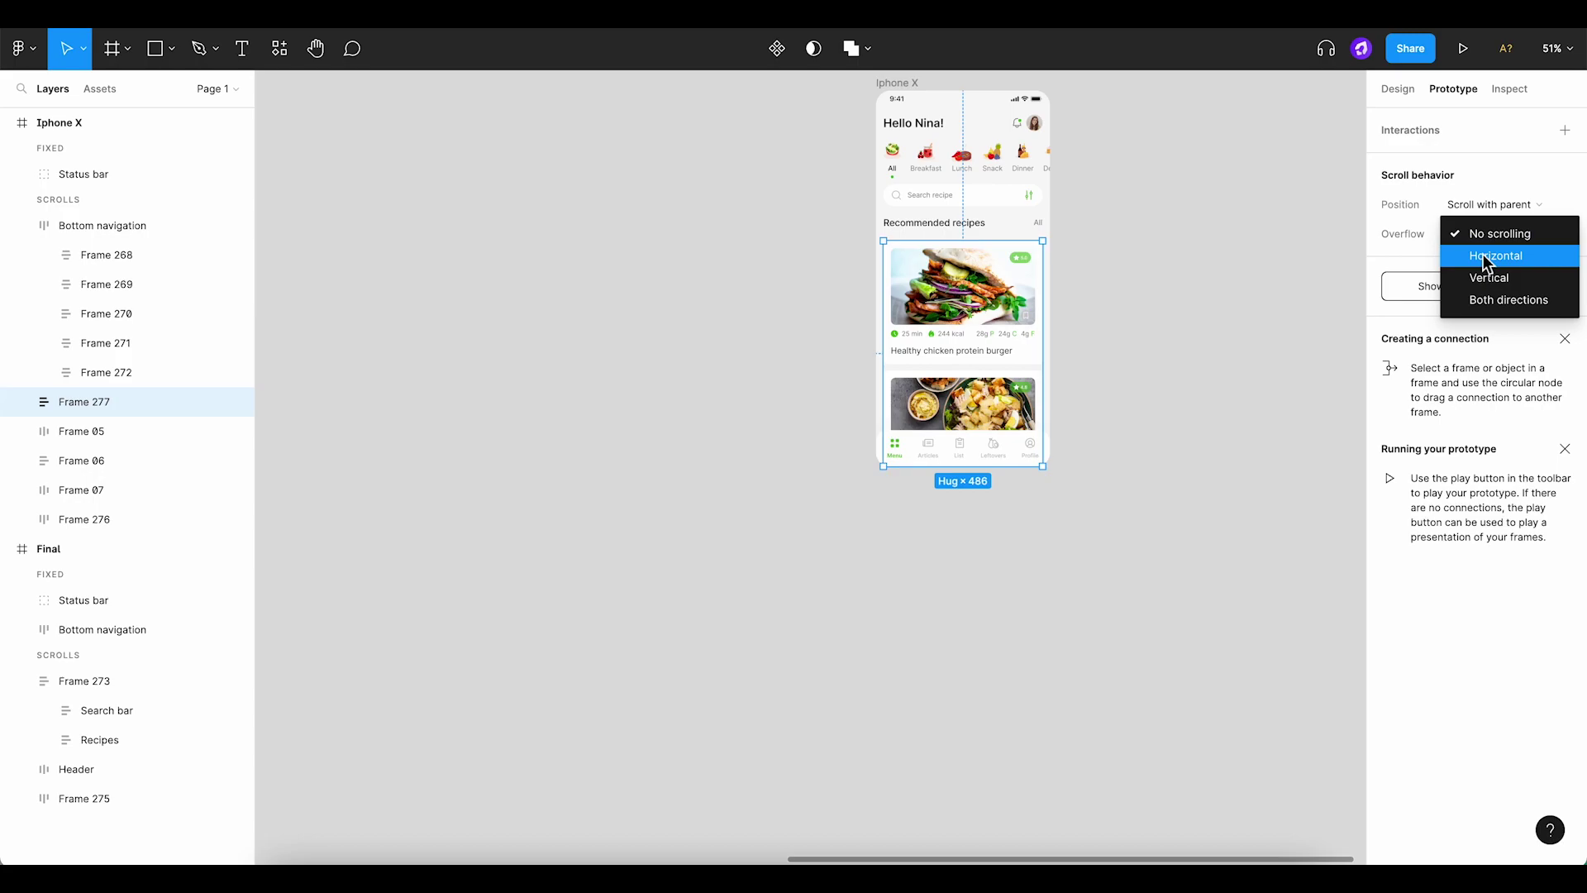
{"action": "left_click", "coordinate": [1488, 278]}
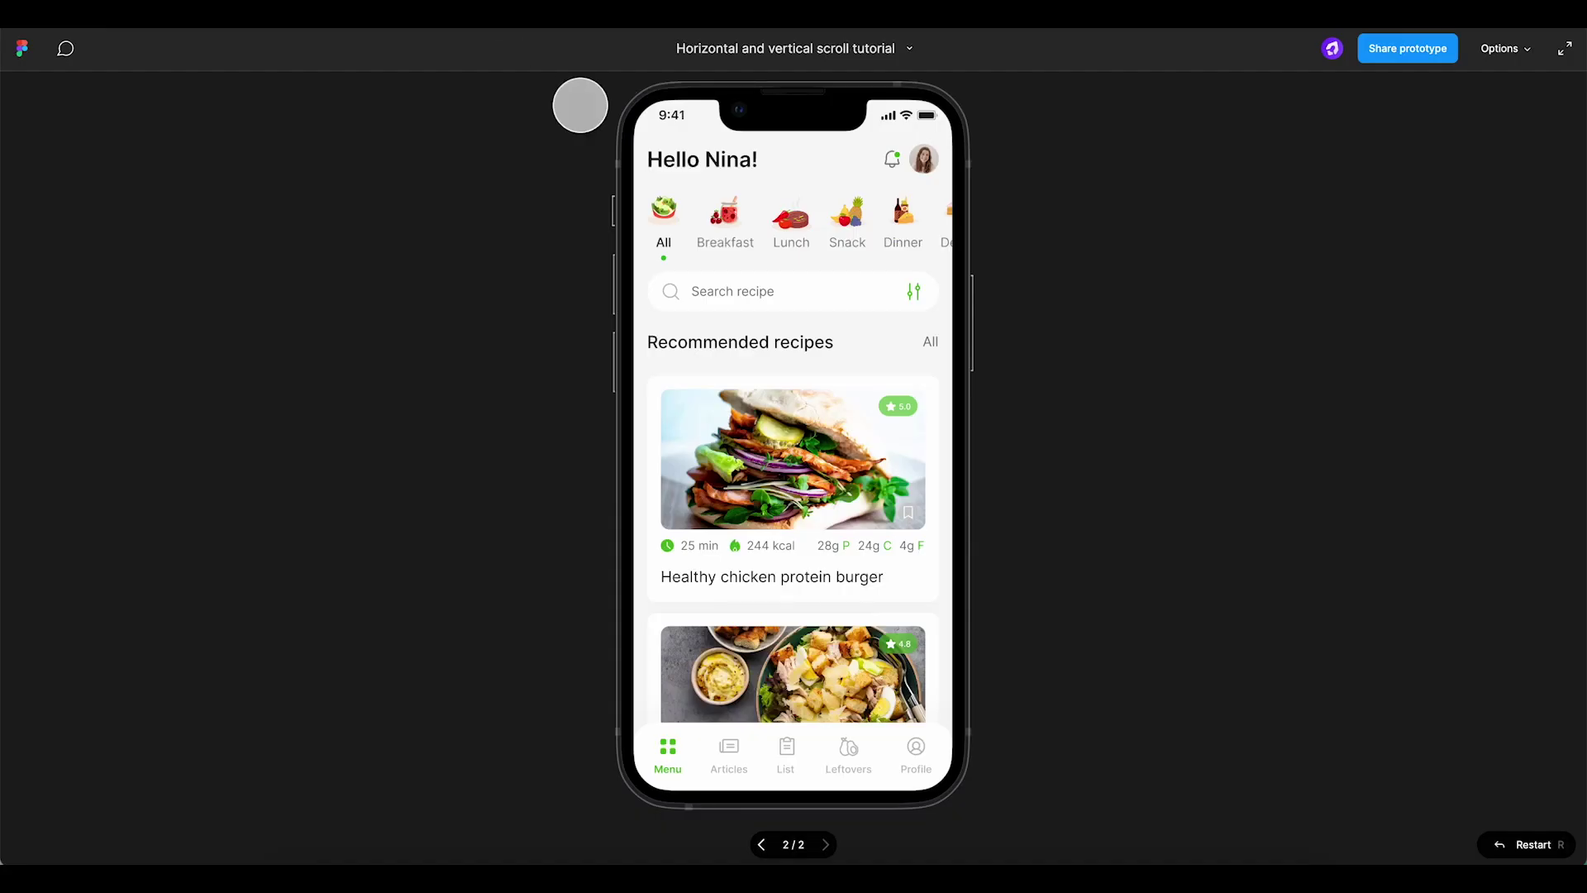
Scroll the preview's recipe list down to the caesar salad and potato salad bowl cards and back
{"action": "scroll", "coordinate": [814, 397], "scroll_direction": "down", "scroll_amount": 2}
{"action": "scroll", "coordinate": [816, 379], "scroll_direction": "down", "scroll_amount": 3}
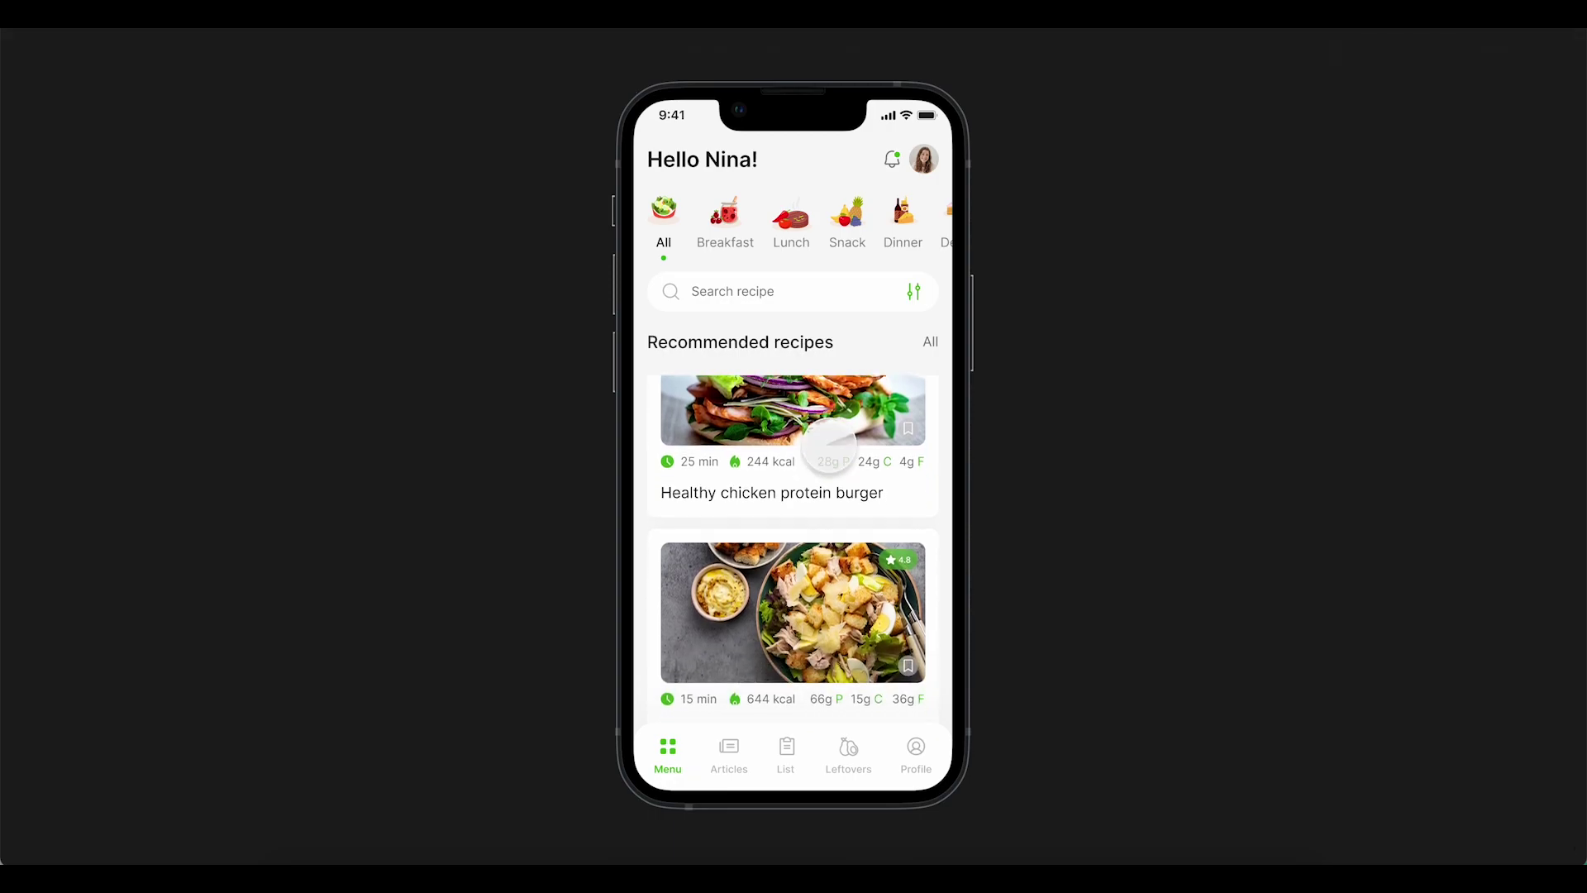
{"action": "scroll", "coordinate": [835, 410], "scroll_direction": "down", "scroll_amount": 4}
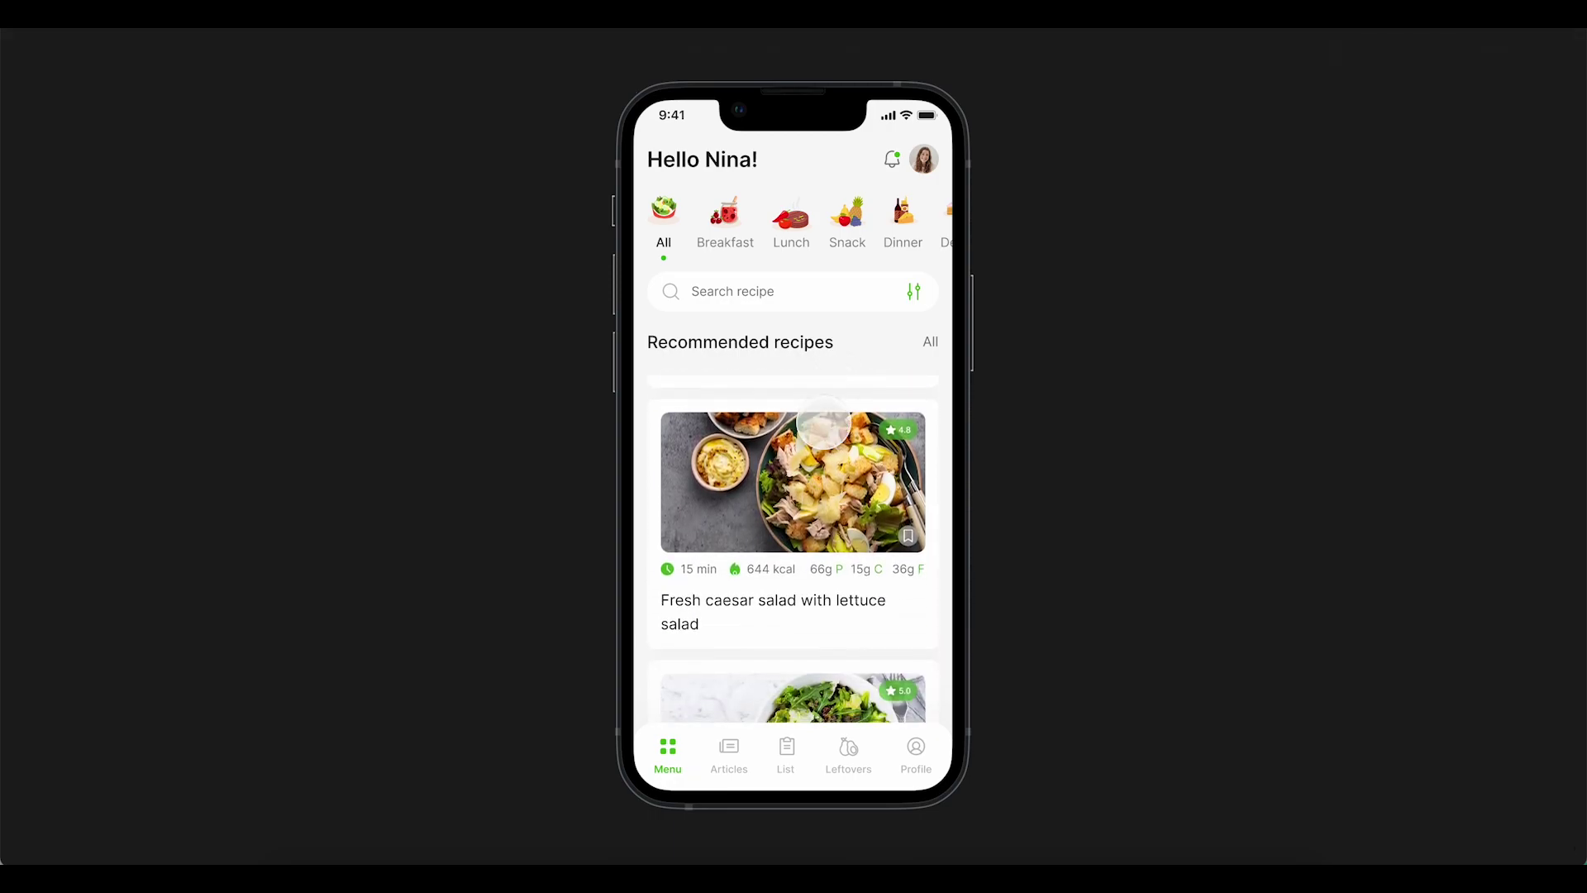
{"action": "scroll", "coordinate": [833, 397], "scroll_direction": "down", "scroll_amount": 1}
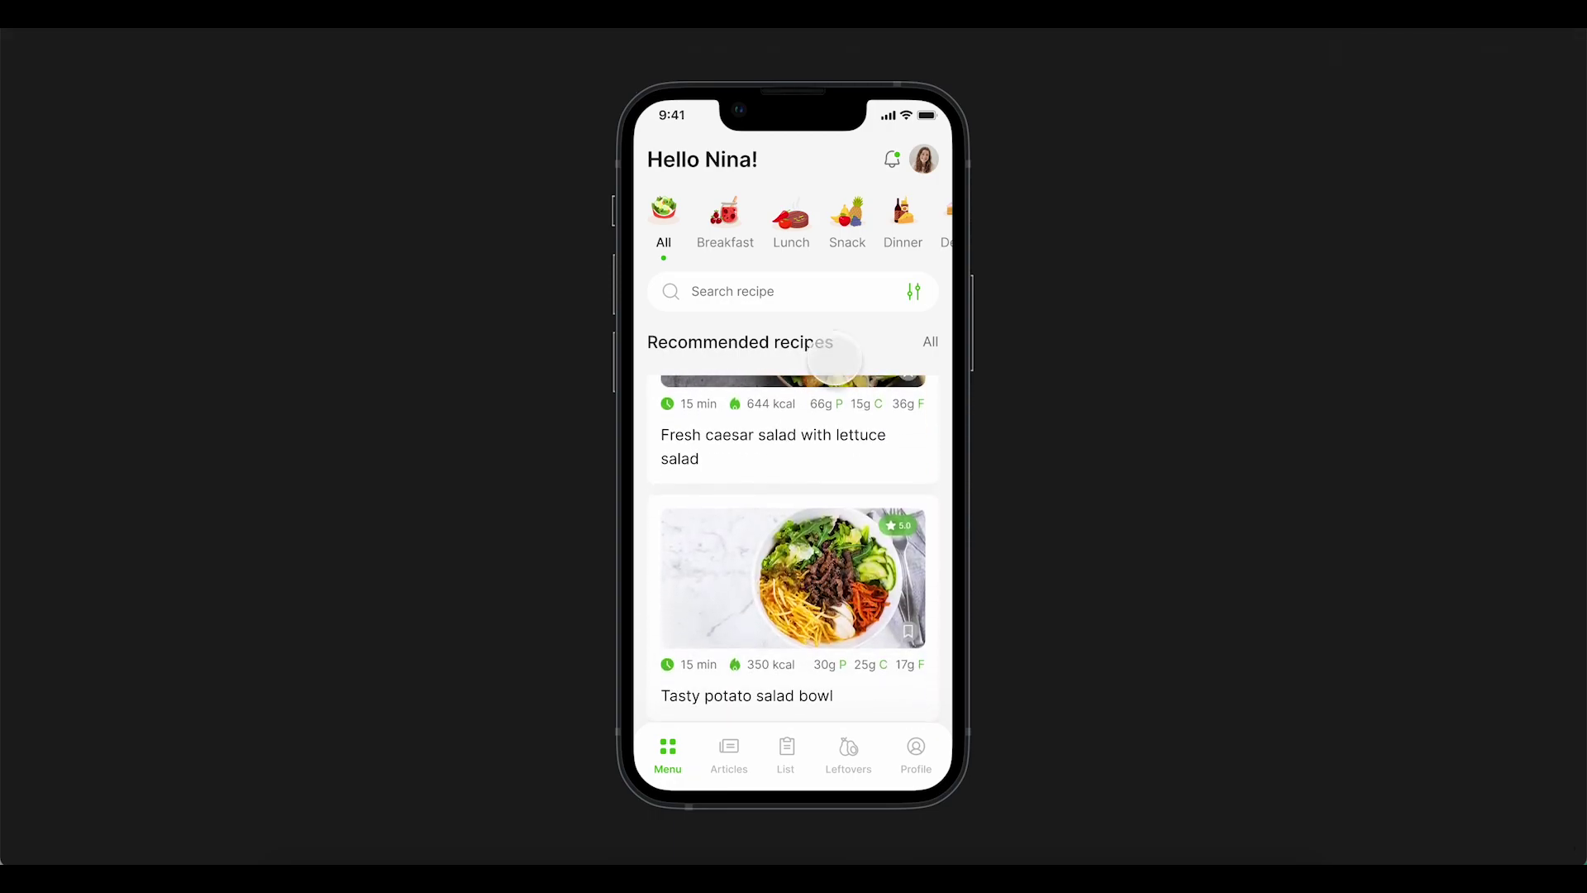
{"action": "scroll", "coordinate": [834, 471], "scroll_direction": "up", "scroll_amount": 7}
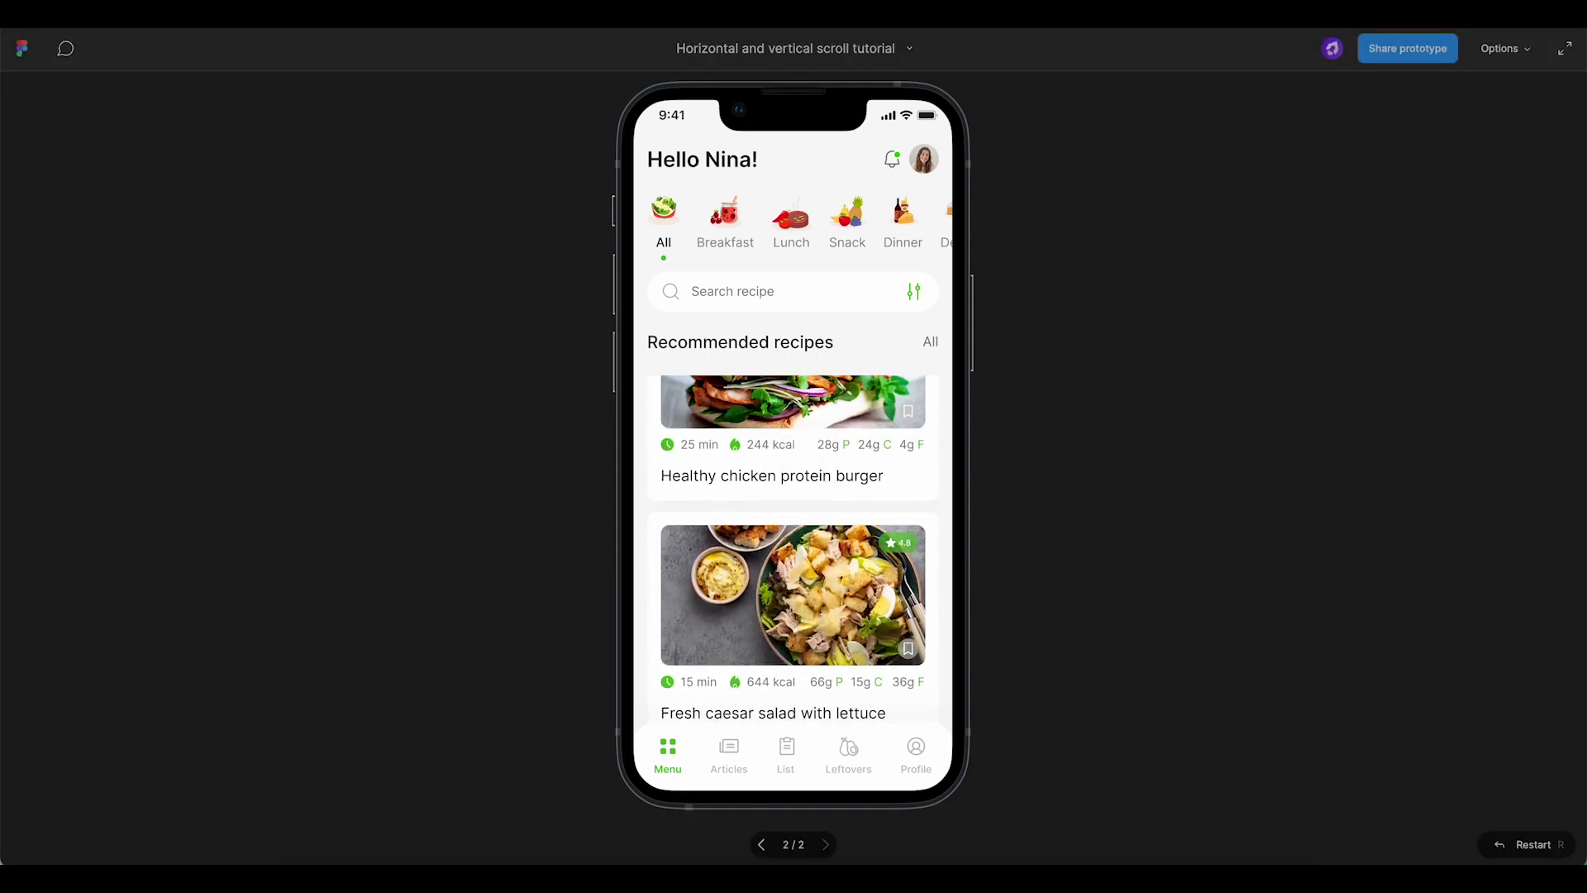
Exit the prototype preview, deselect the recipe list, and centre the Iphone X recipe frame in view
{"action": "left_click", "coordinate": [296, 30]}
{"action": "left_click", "coordinate": [702, 284]}
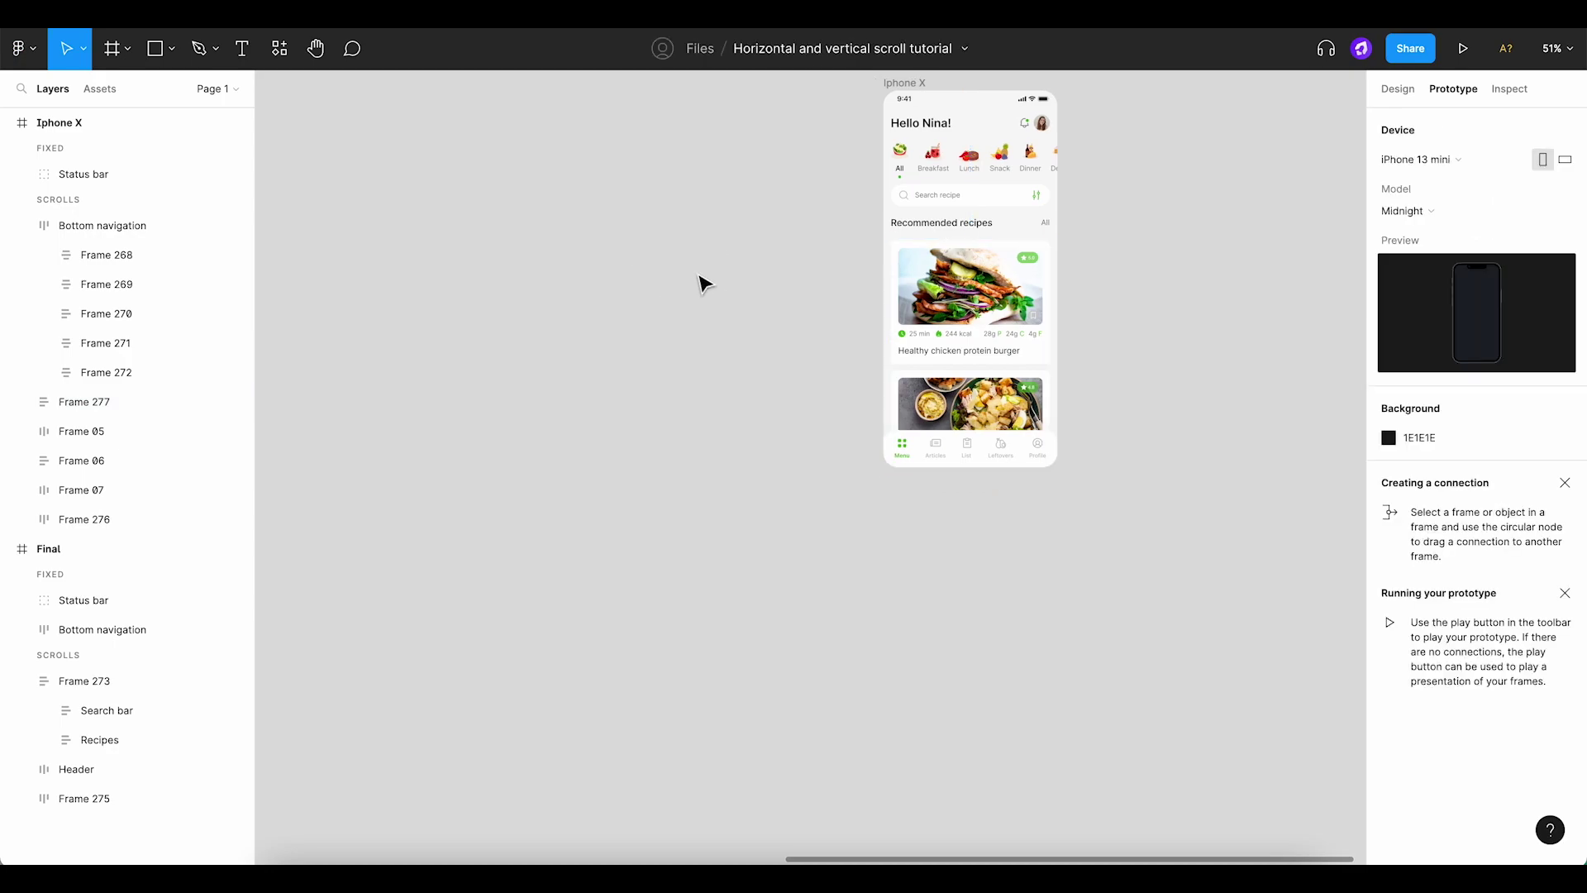
{"action": "left_click_drag", "start_coordinate": [1089, 216], "coordinate": [981, 340]}
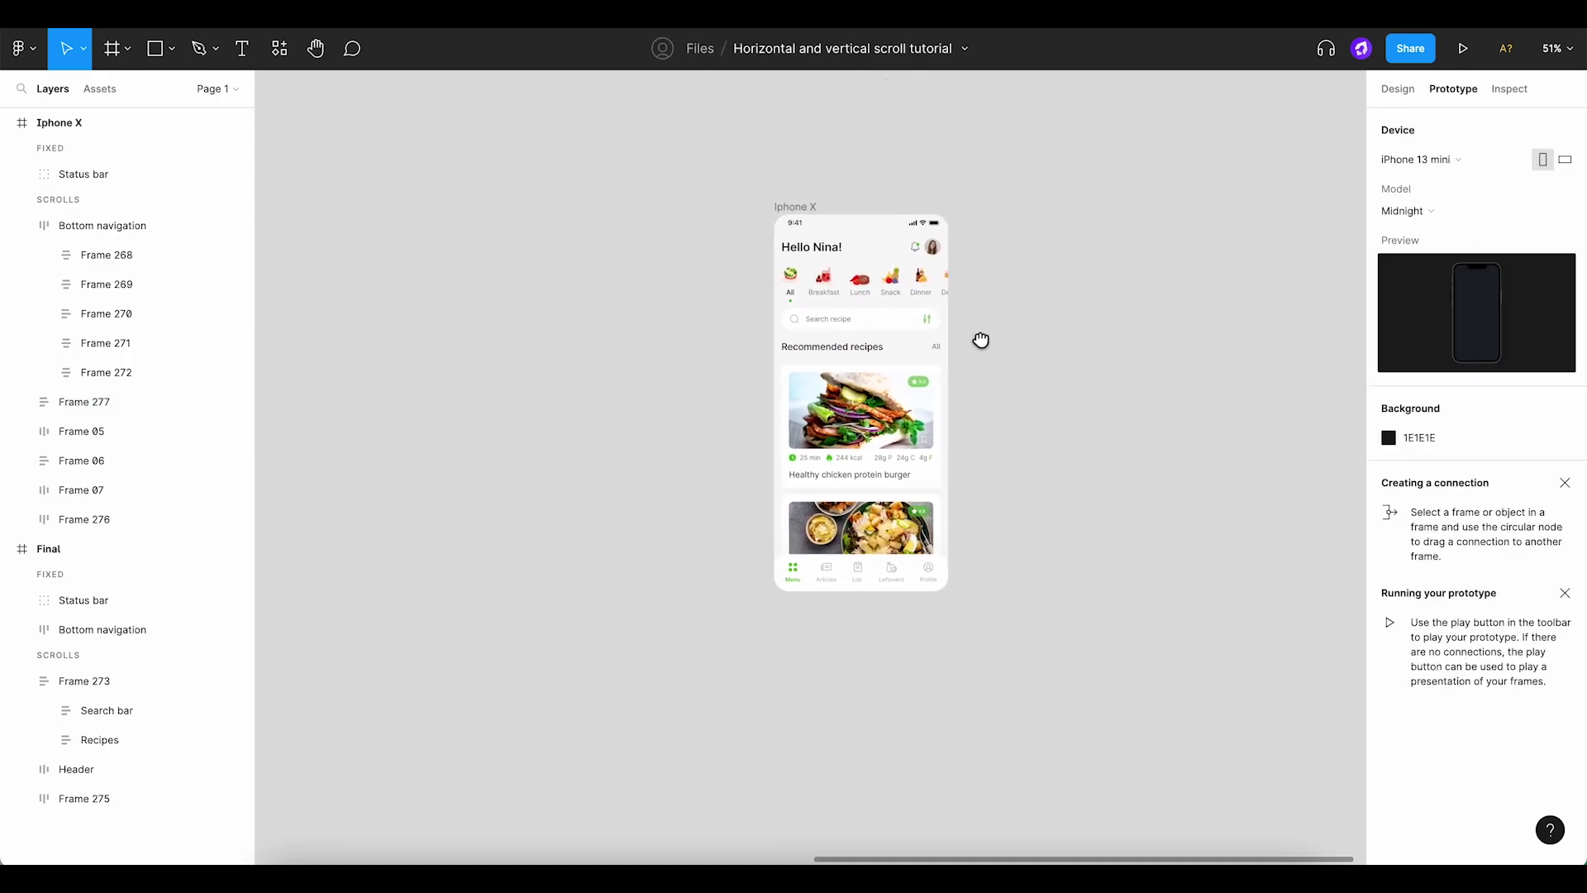
{"action": "scroll", "coordinate": [983, 343], "scroll_direction": "up", "scroll_amount": 3}
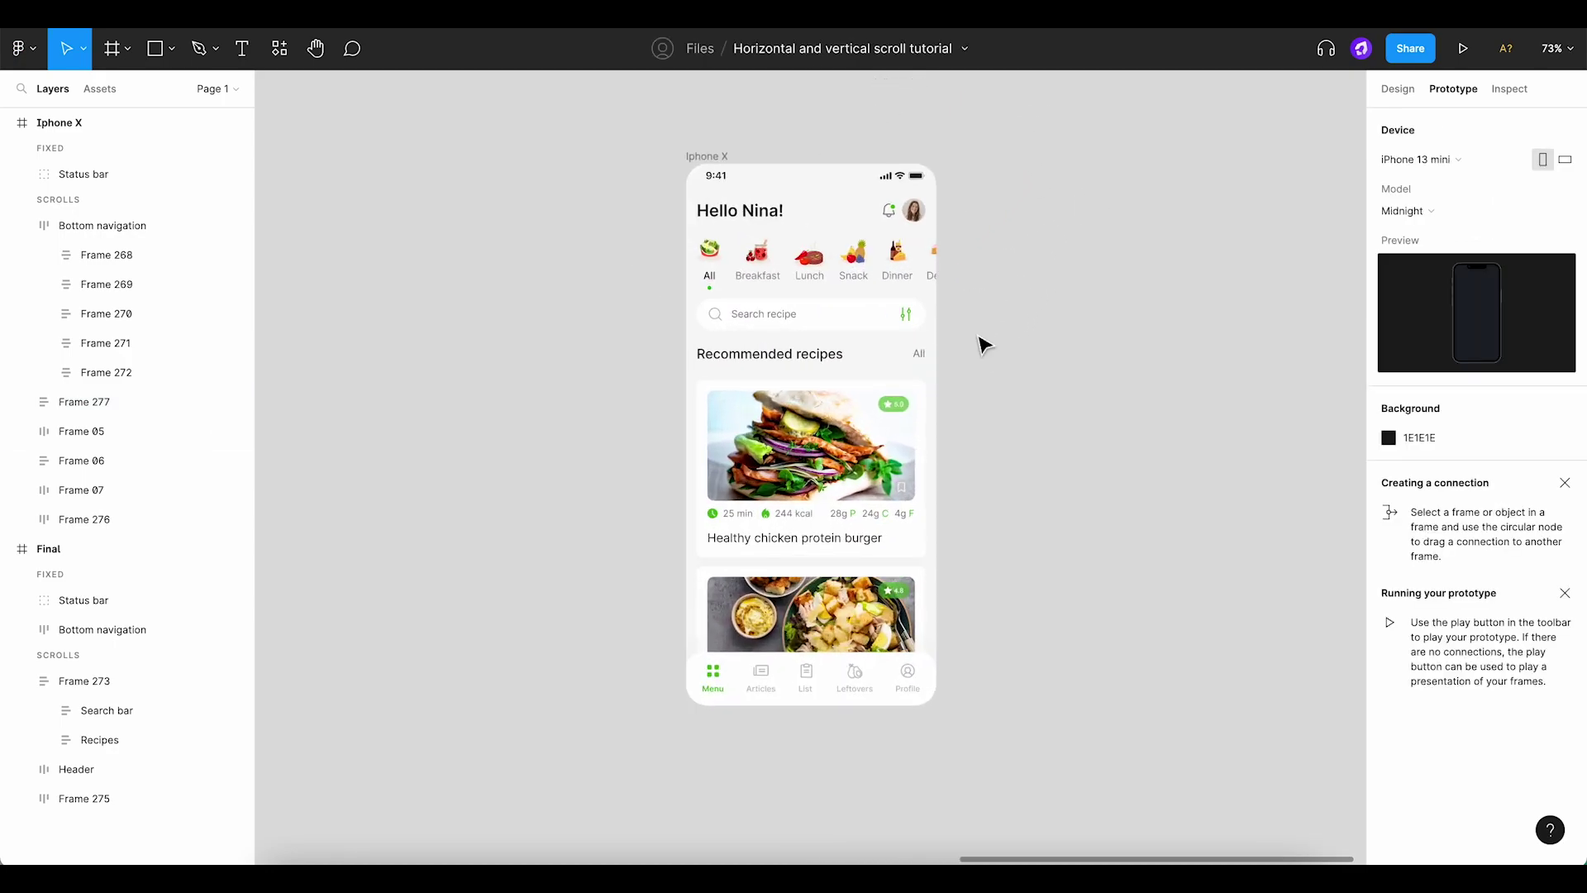